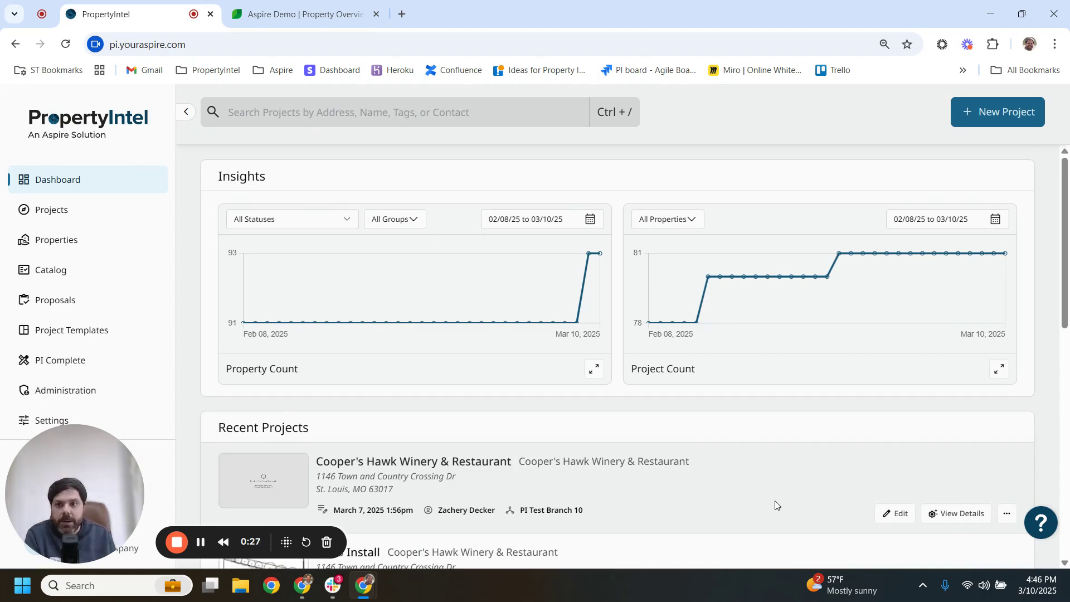
Step: Open the Smith Home property from the Properties list
{"action": "left_click", "coordinate": [56, 248]}
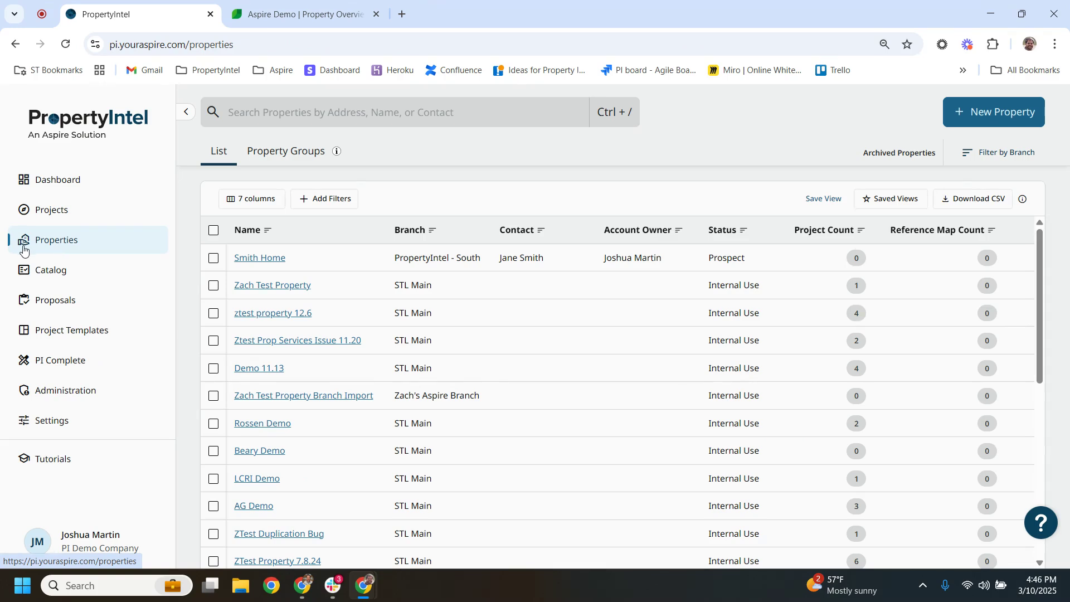
{"action": "left_click", "coordinate": [274, 260]}
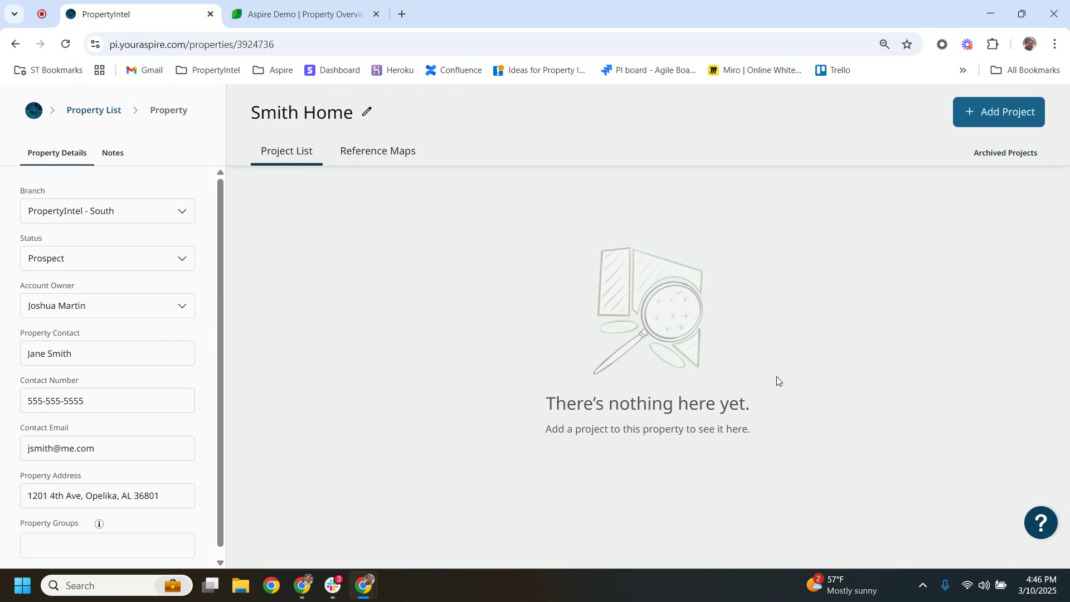
Step: Start a new Smith Home project named 'Maintenance Map' and browse the template list
{"action": "left_click", "coordinate": [996, 116]}
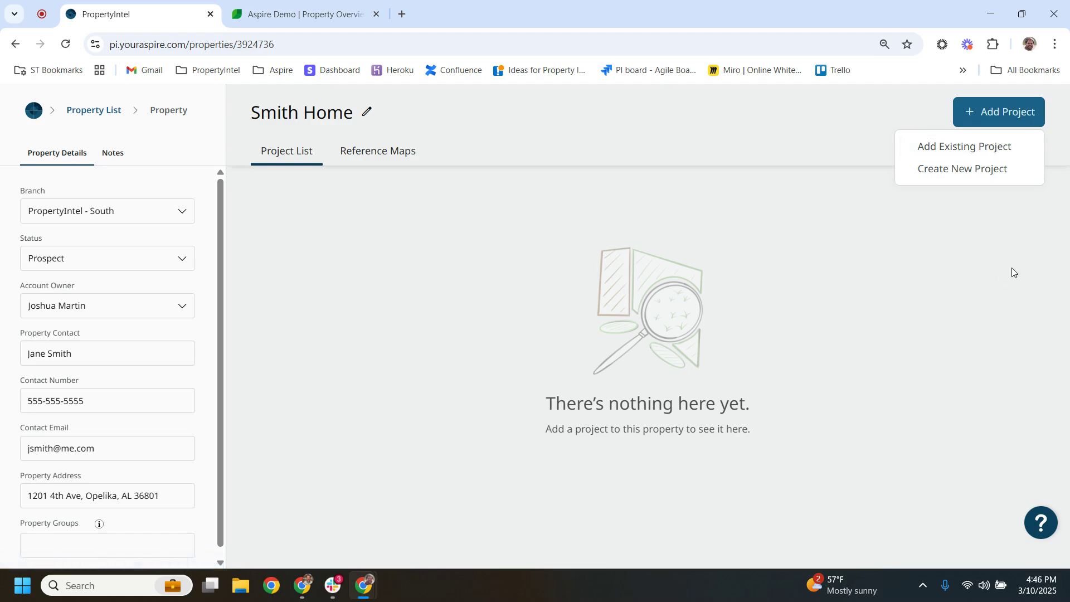
{"action": "left_click", "coordinate": [984, 174]}
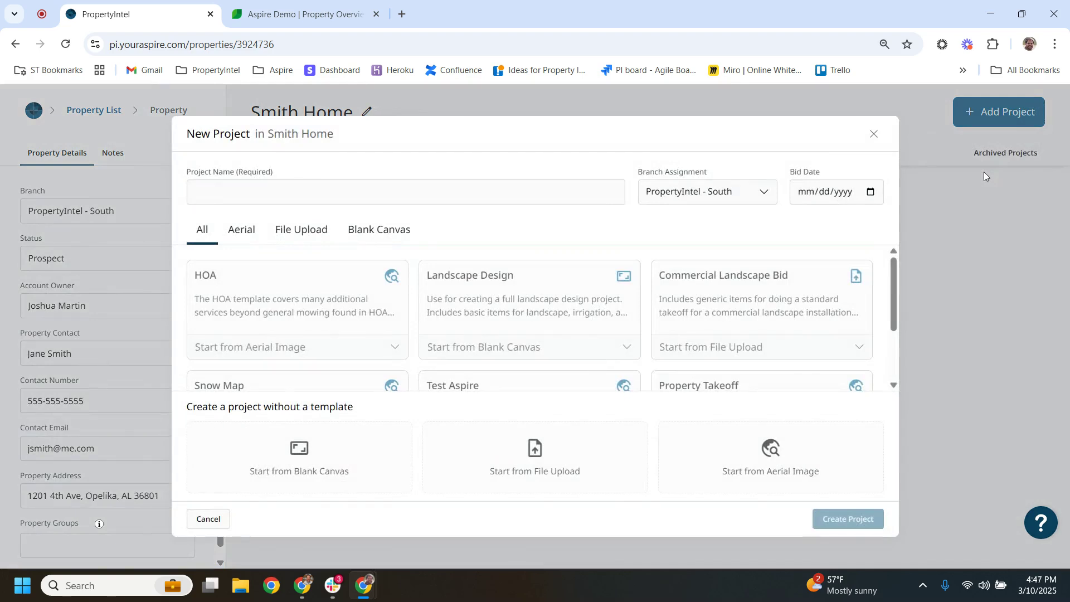
{"action": "left_click", "coordinate": [463, 187]}
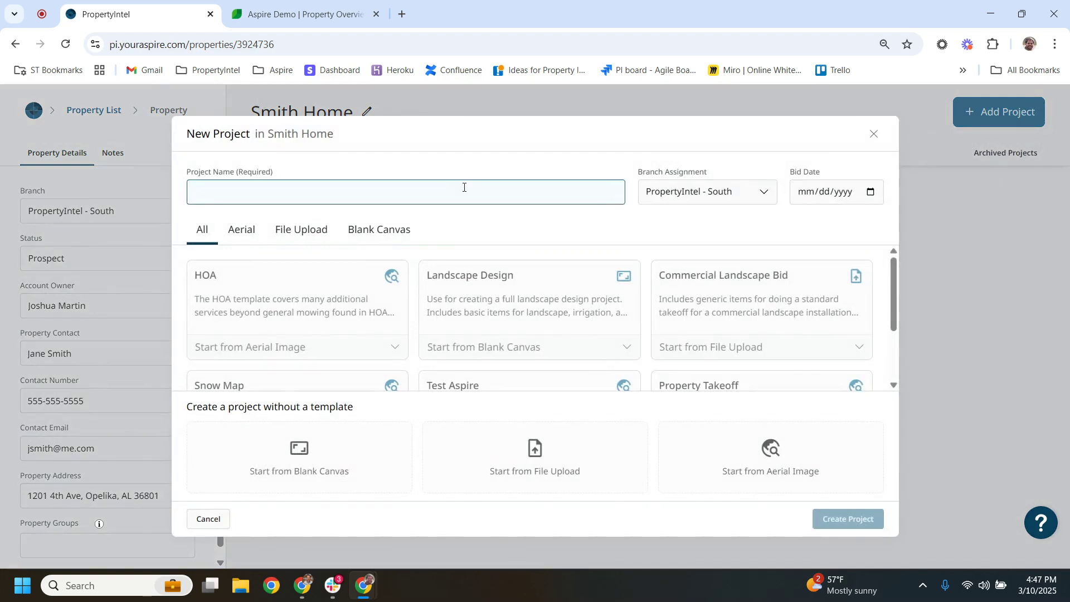
{"action": "type", "text": "Mai"}
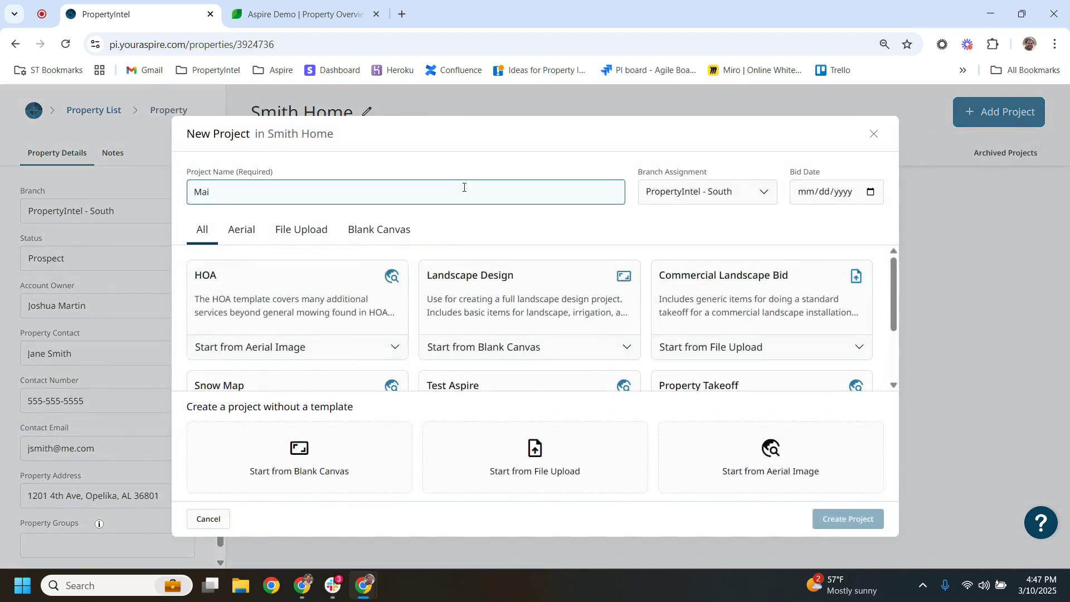
{"action": "type", "text": "ntenance Map"}
{"action": "scroll", "coordinate": [522, 263], "scroll_direction": "down", "scroll_amount": 3}
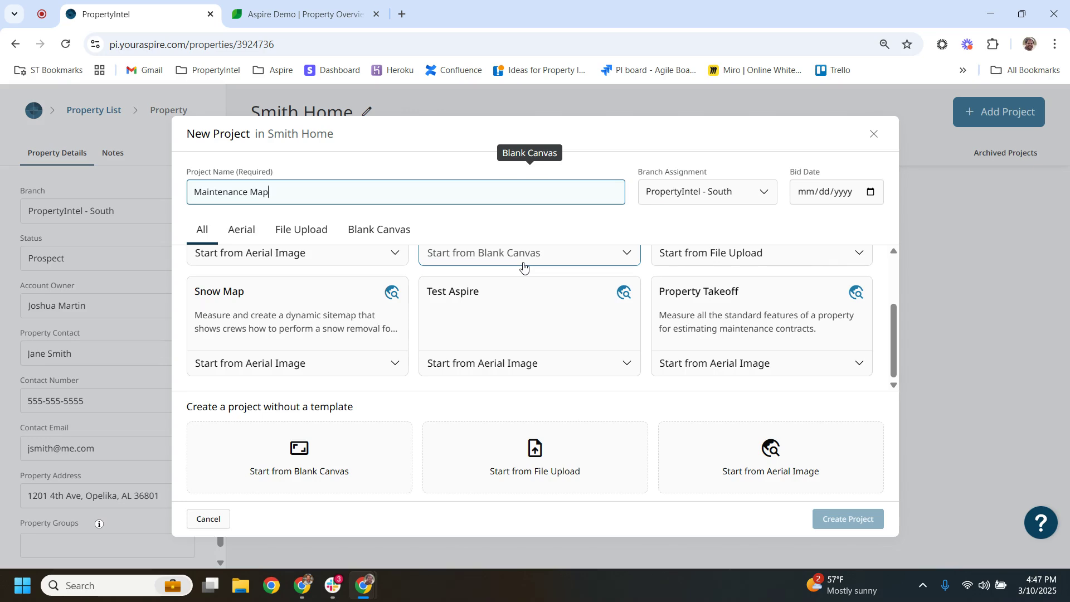
Step: Create the project from the Property Takeoff template with the aerial map zoomed to the house
{"action": "left_click", "coordinate": [764, 336]}
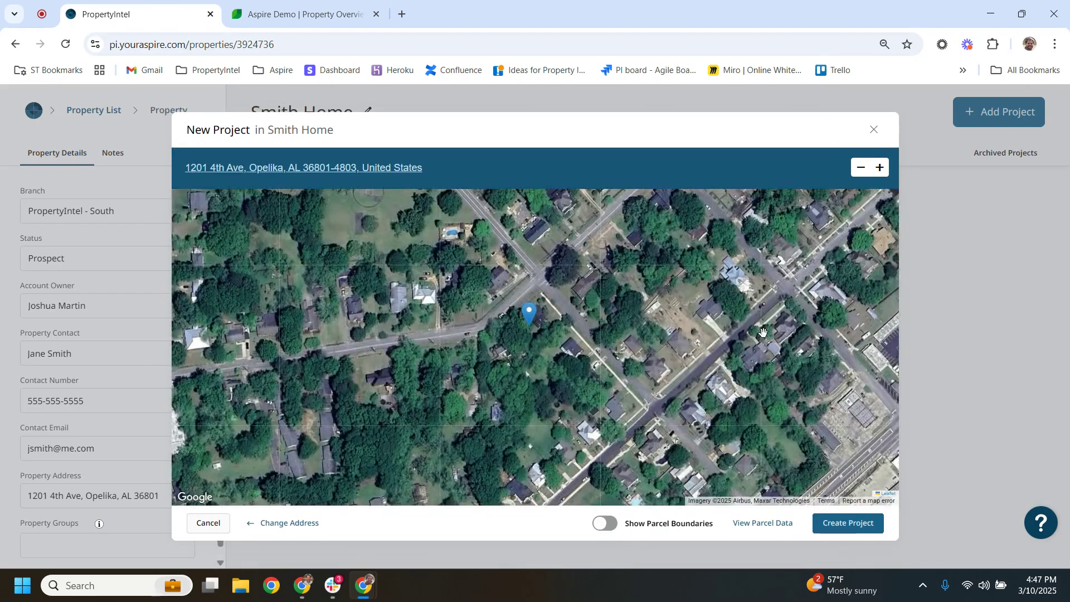
{"action": "scroll", "coordinate": [551, 333], "scroll_direction": "up", "scroll_amount": 3}
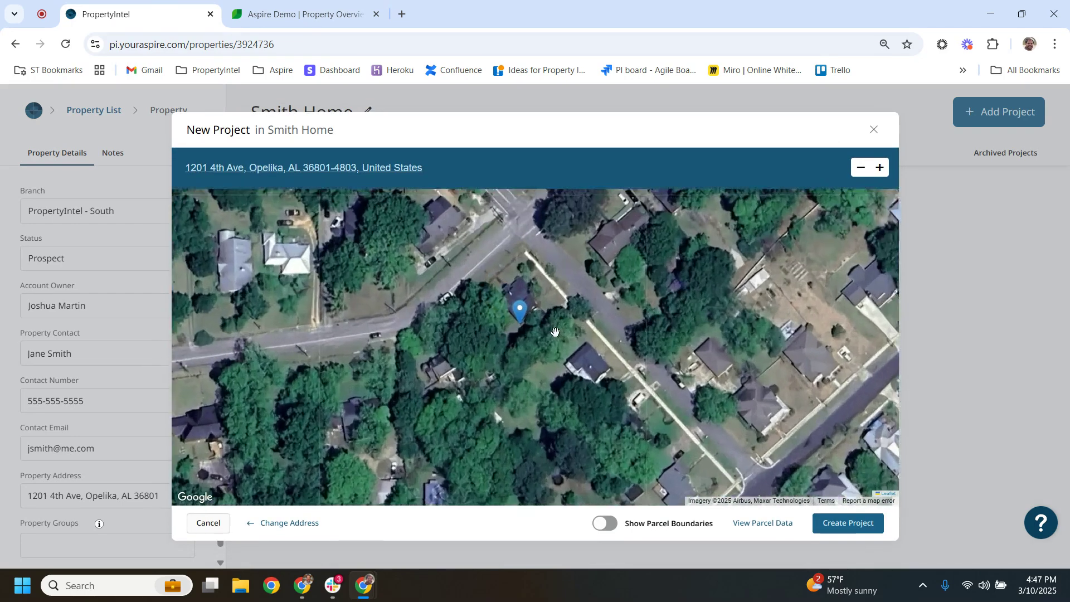
{"action": "scroll", "coordinate": [560, 357], "scroll_direction": "up", "scroll_amount": 2}
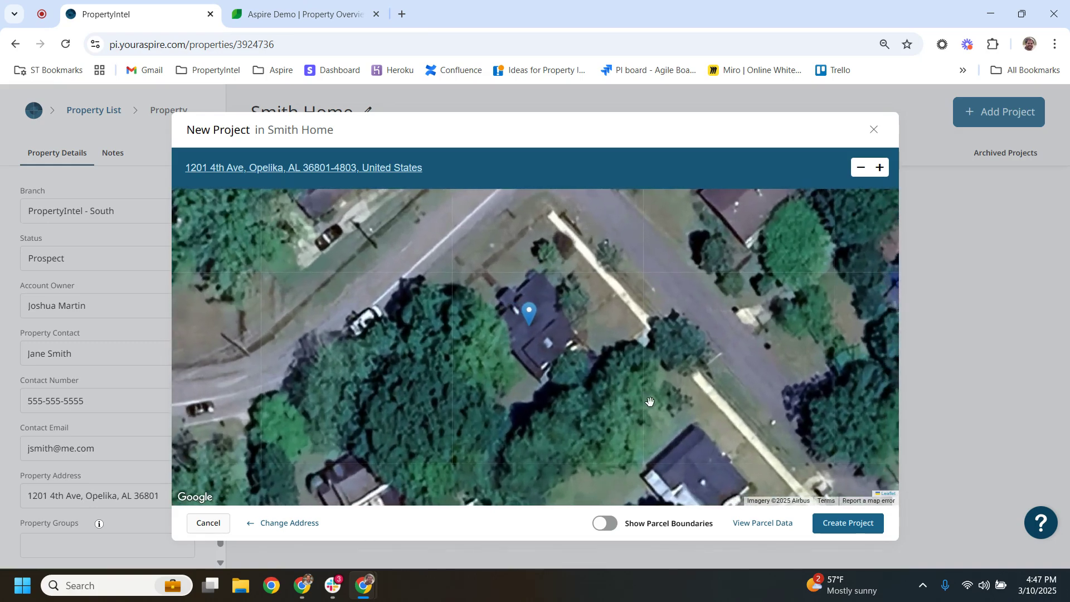
{"action": "left_click", "coordinate": [849, 524]}
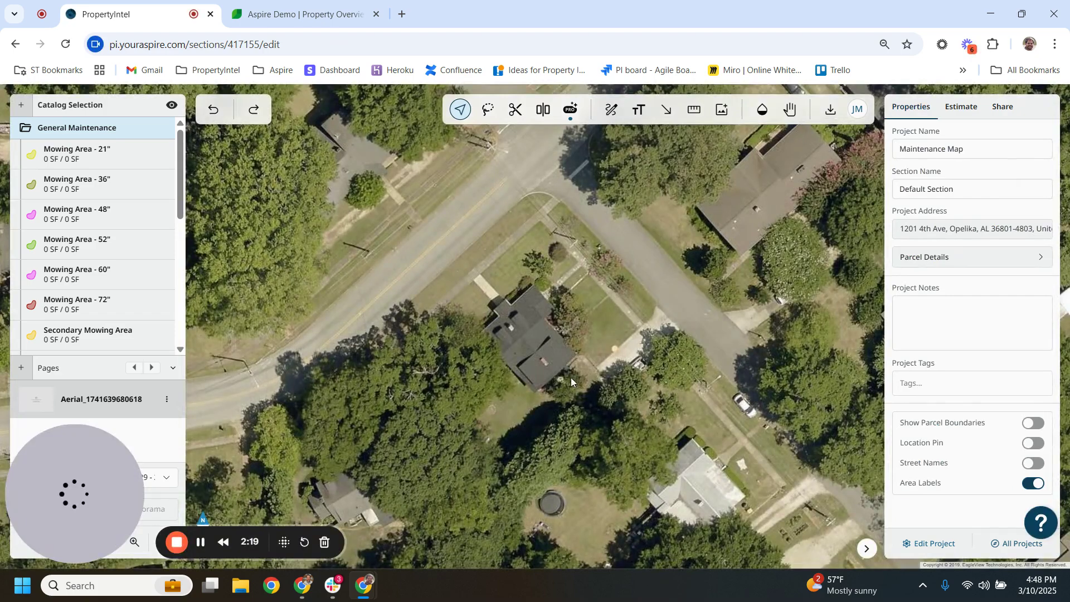
{"action": "scroll", "coordinate": [567, 371], "scroll_direction": "up", "scroll_amount": 2}
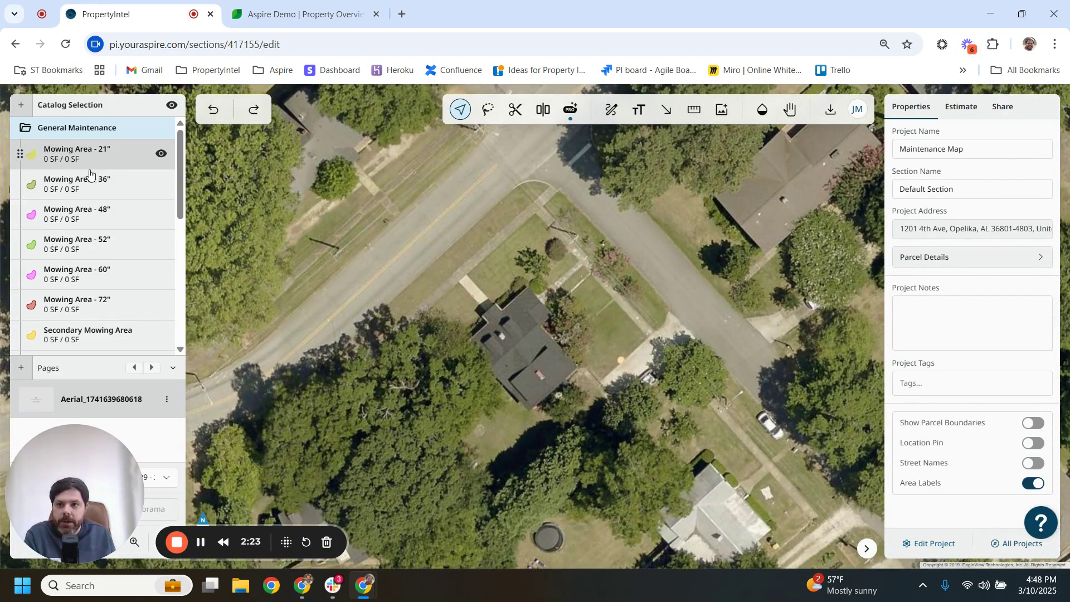
{"action": "scroll", "coordinate": [79, 276], "scroll_direction": "down", "scroll_amount": 5}
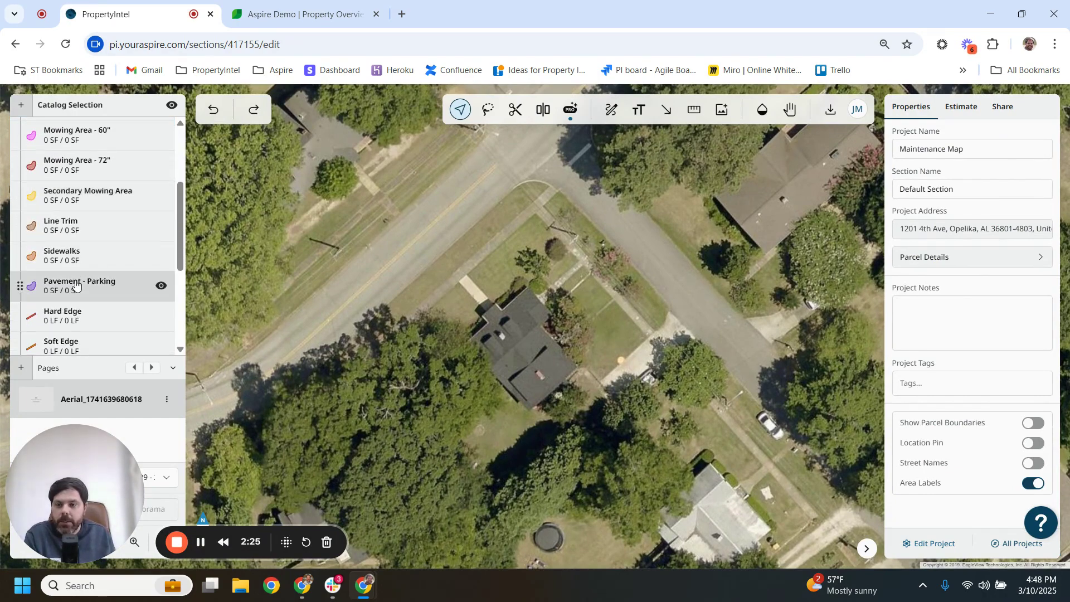
{"action": "scroll", "coordinate": [76, 284], "scroll_direction": "down", "scroll_amount": 2}
{"action": "scroll", "coordinate": [78, 278], "scroll_direction": "up", "scroll_amount": 8}
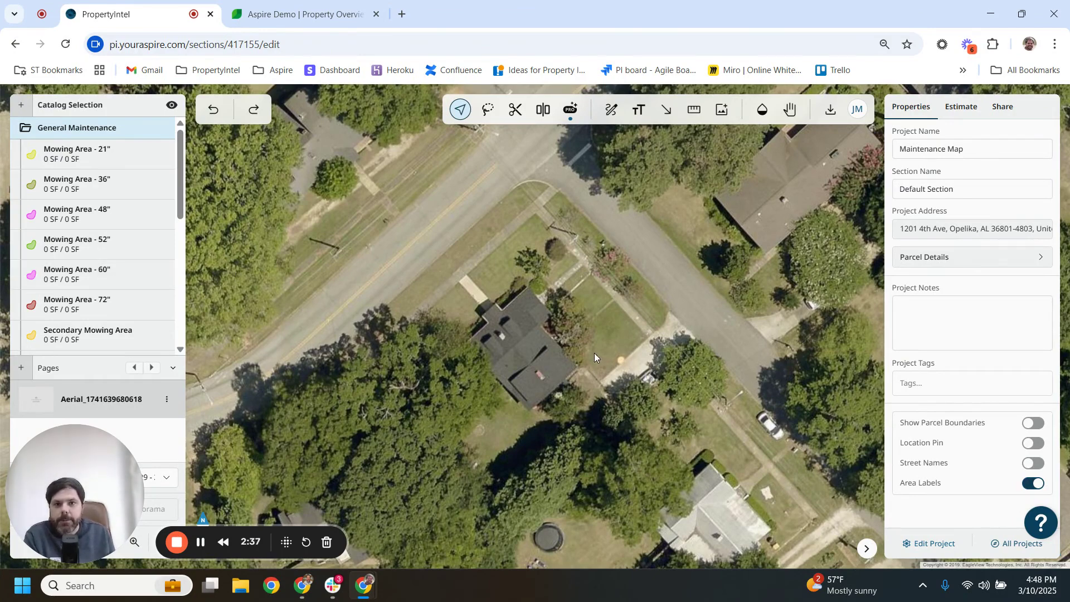
{"action": "scroll", "coordinate": [493, 320], "scroll_direction": "up", "scroll_amount": 1}
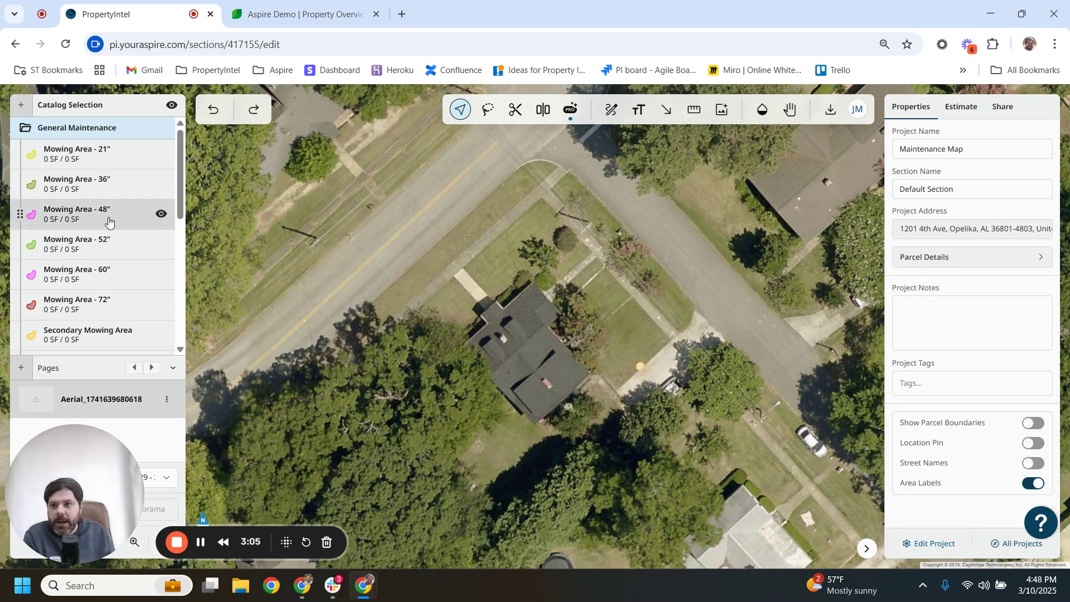
{"action": "scroll", "coordinate": [102, 313], "scroll_direction": "down", "scroll_amount": 2}
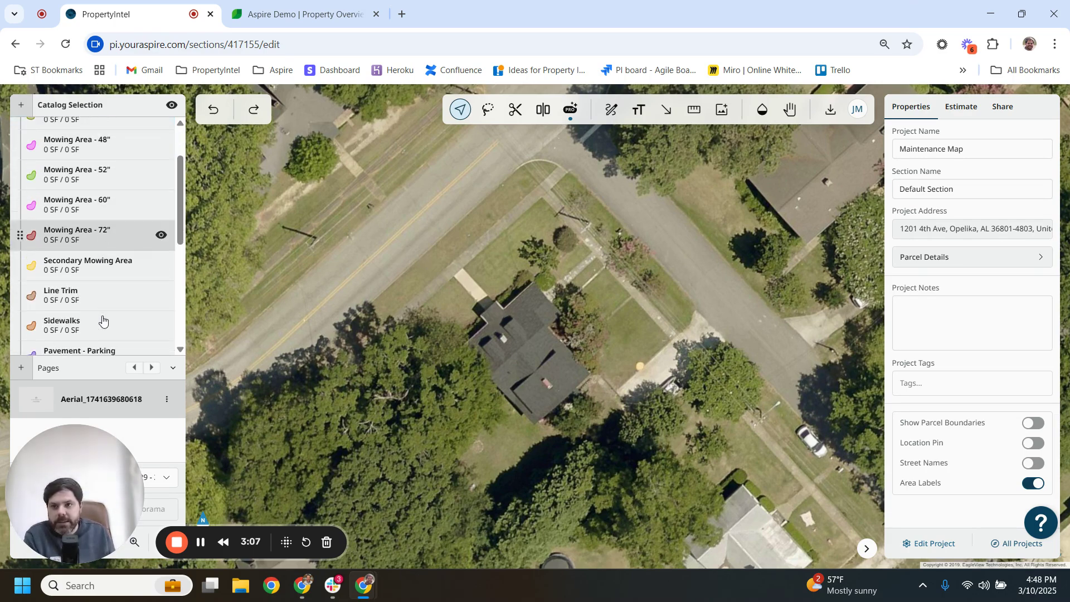
{"action": "scroll", "coordinate": [102, 321], "scroll_direction": "up", "scroll_amount": 2}
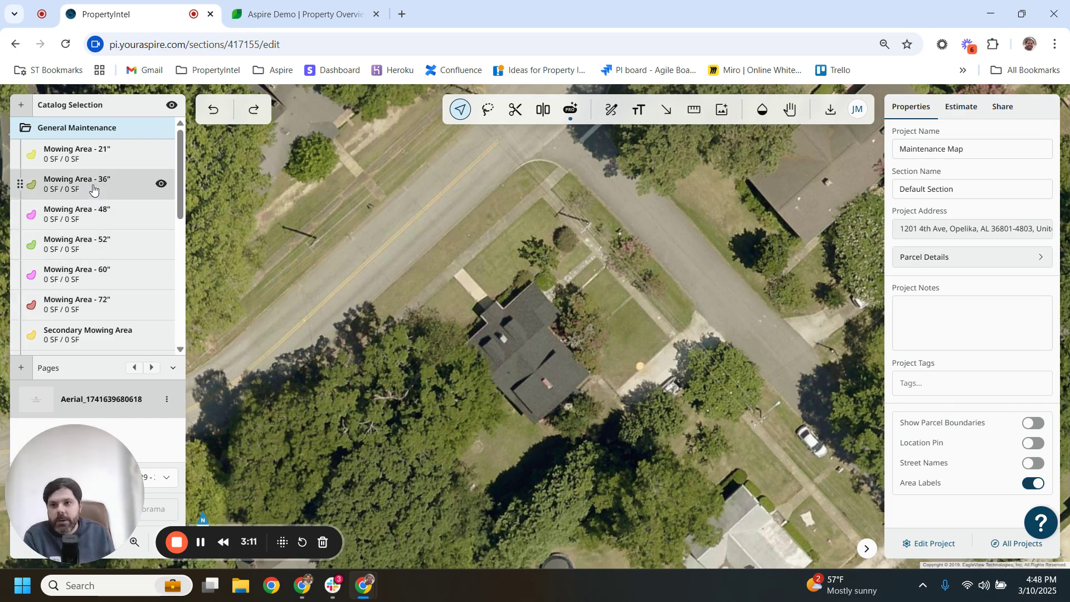
{"action": "scroll", "coordinate": [88, 243], "scroll_direction": "down", "scroll_amount": 3}
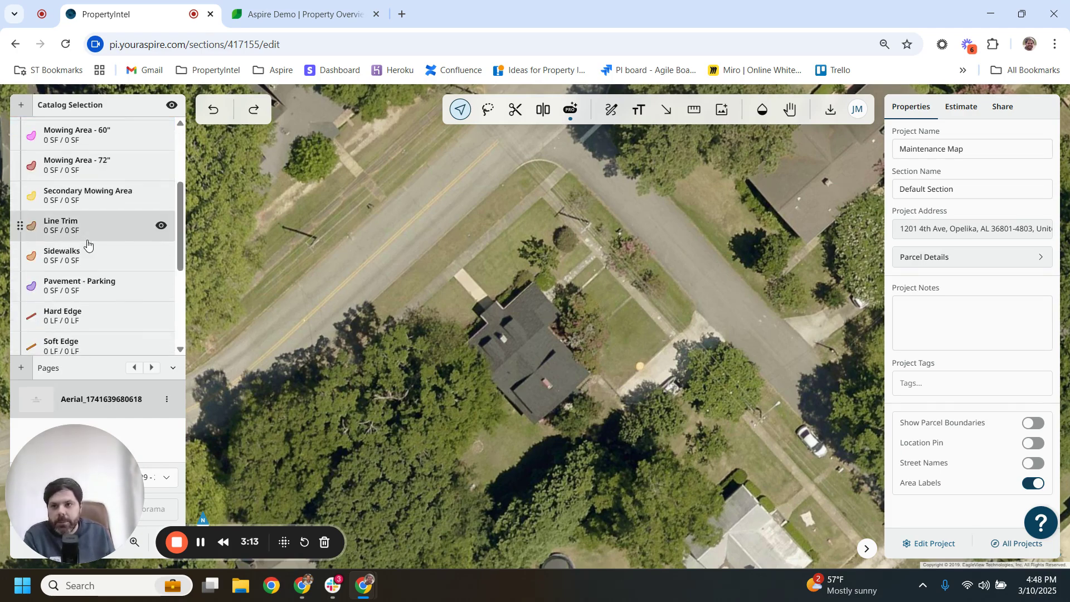
{"action": "scroll", "coordinate": [87, 243], "scroll_direction": "down", "scroll_amount": 2}
{"action": "scroll", "coordinate": [87, 244], "scroll_direction": "up", "scroll_amount": 1}
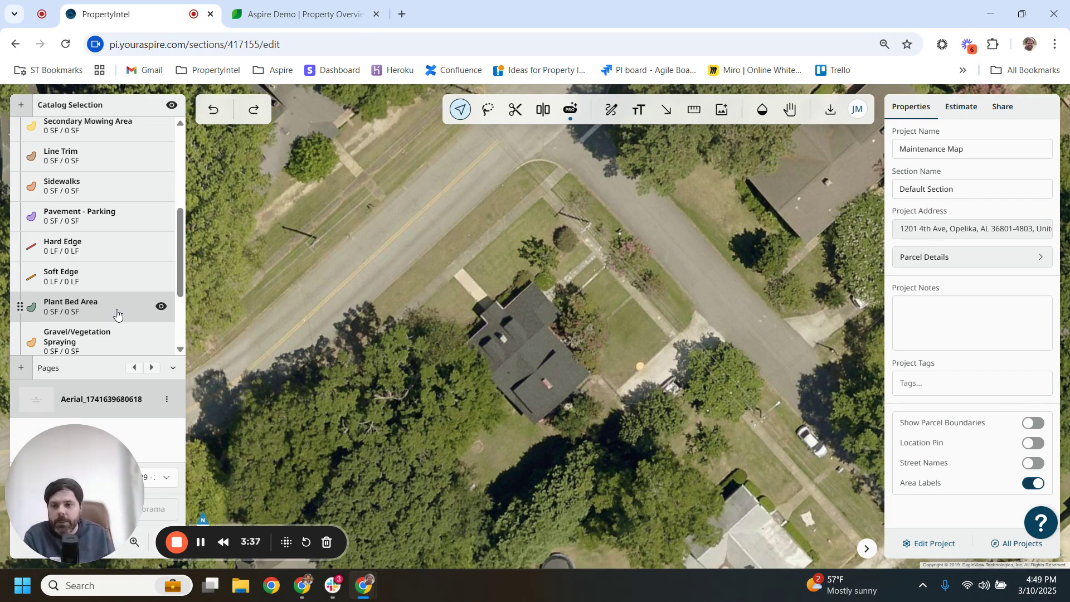
{"action": "scroll", "coordinate": [116, 313], "scroll_direction": "down", "scroll_amount": 1}
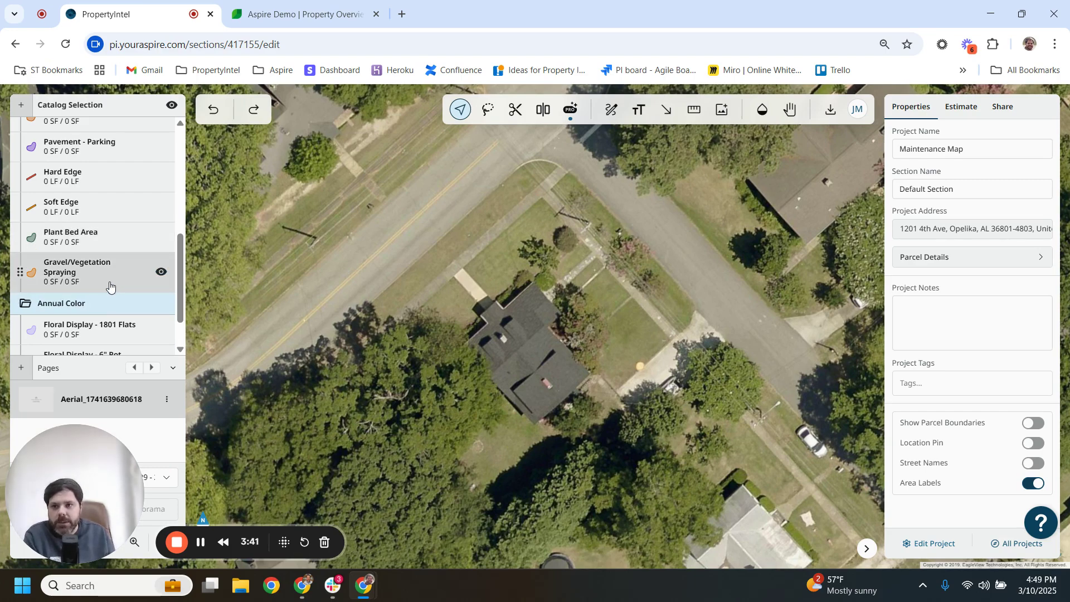
{"action": "scroll", "coordinate": [110, 286], "scroll_direction": "down", "scroll_amount": 1}
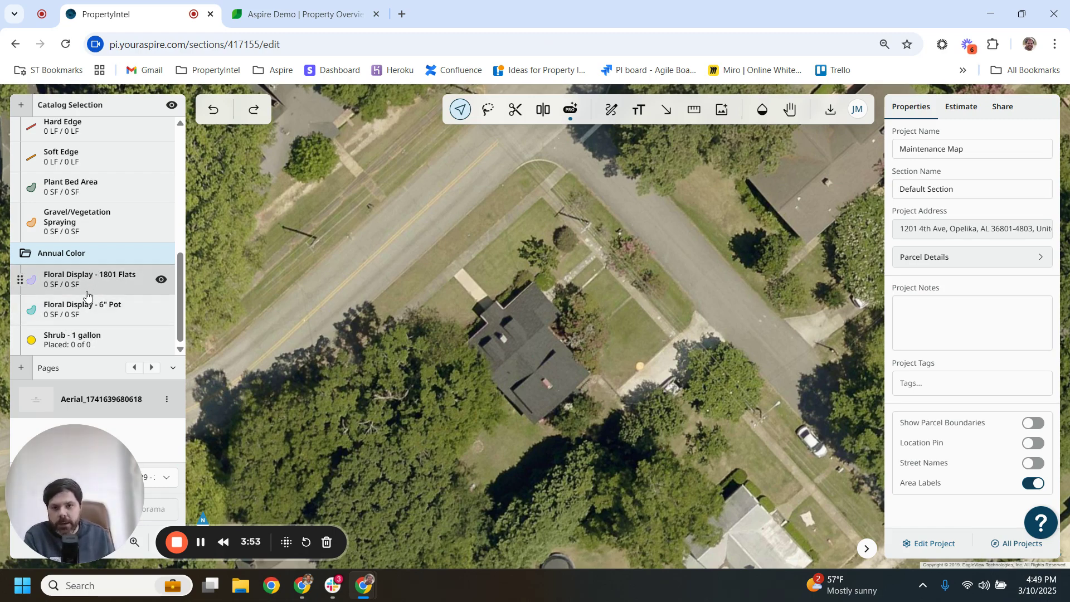
{"action": "scroll", "coordinate": [87, 295], "scroll_direction": "up", "scroll_amount": 6}
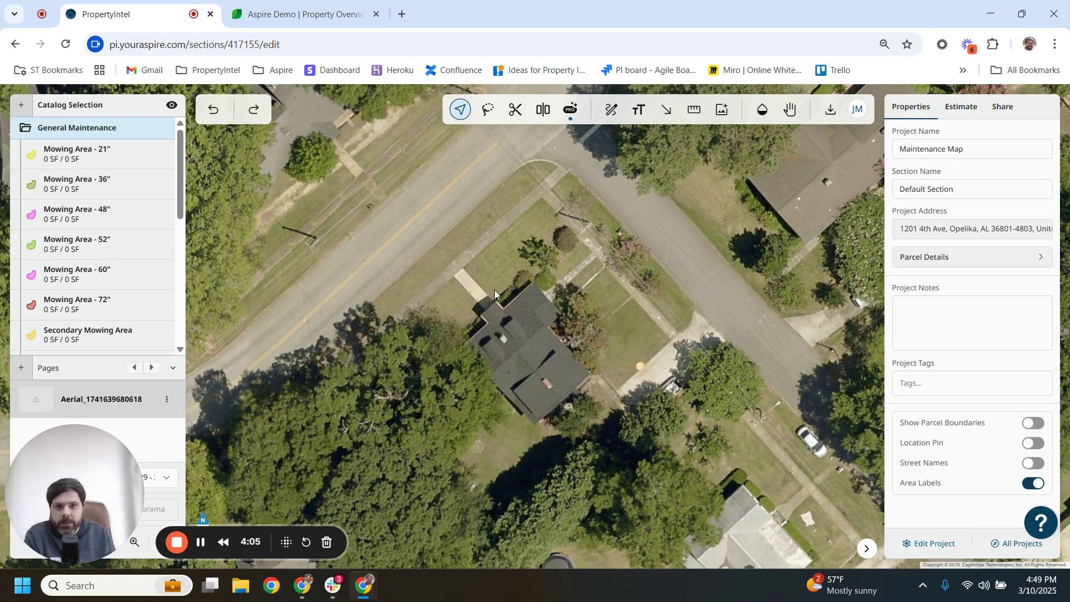
Step: Draw a Mowing Area - 48" polygon along the roadside strip following the curb curve
{"action": "left_click", "coordinate": [78, 226]}
{"action": "scroll", "coordinate": [351, 301], "scroll_direction": "up", "scroll_amount": 3}
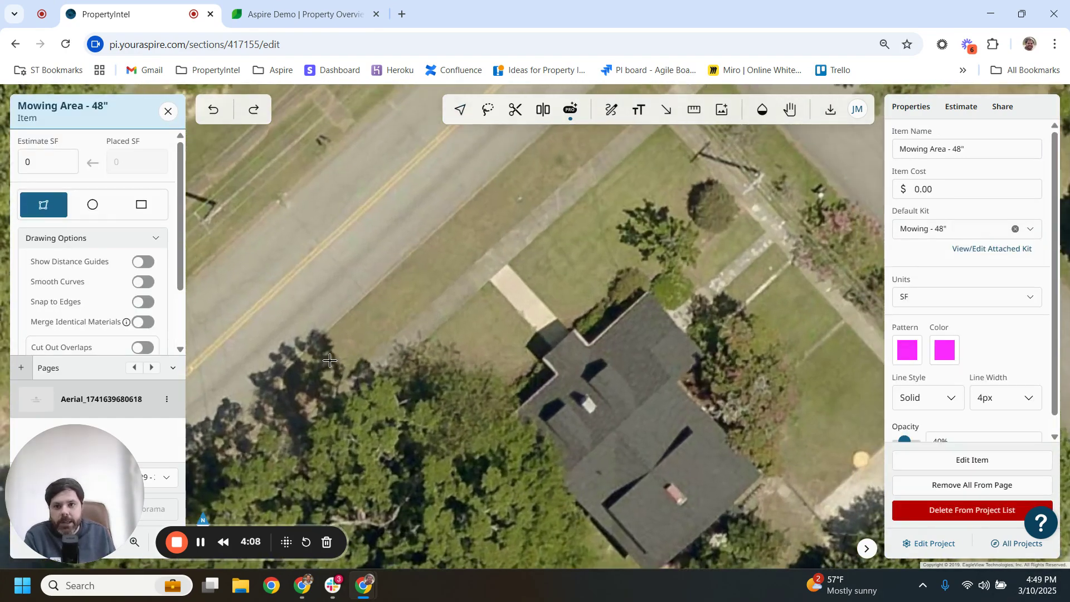
{"action": "left_click", "coordinate": [270, 388]}
{"action": "left_click", "coordinate": [297, 417]}
{"action": "left_click_drag", "start_coordinate": [487, 266], "coordinate": [436, 456]}
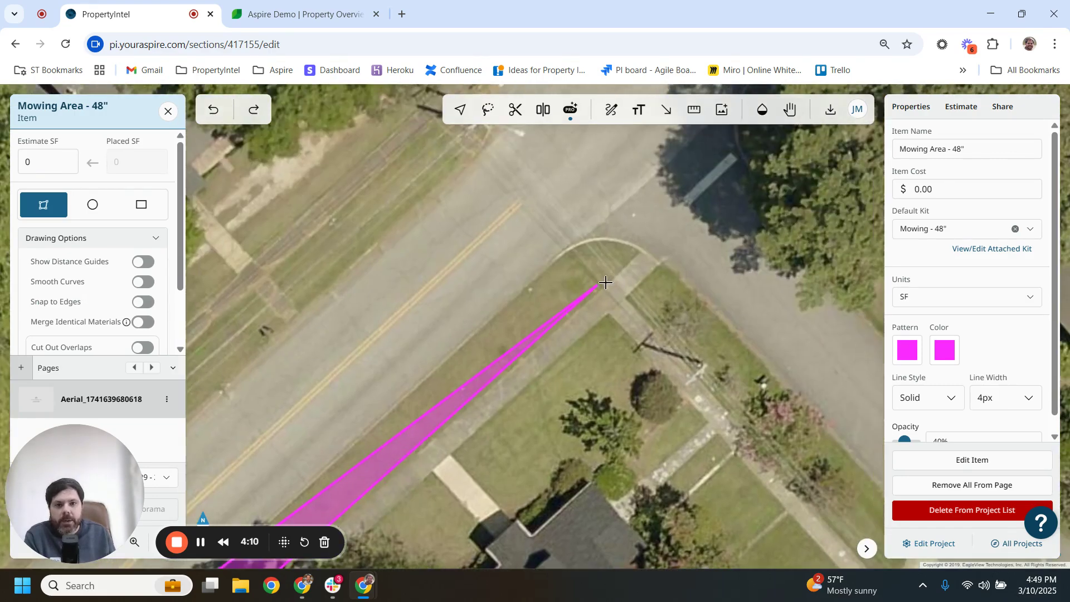
{"action": "left_click", "coordinate": [640, 250]}
{"action": "left_click", "coordinate": [622, 246]}
{"action": "left_click", "coordinate": [597, 243]}
{"action": "left_click", "coordinate": [575, 253]}
{"action": "left_click_drag", "start_coordinate": [539, 274], "coordinate": [581, 229]}
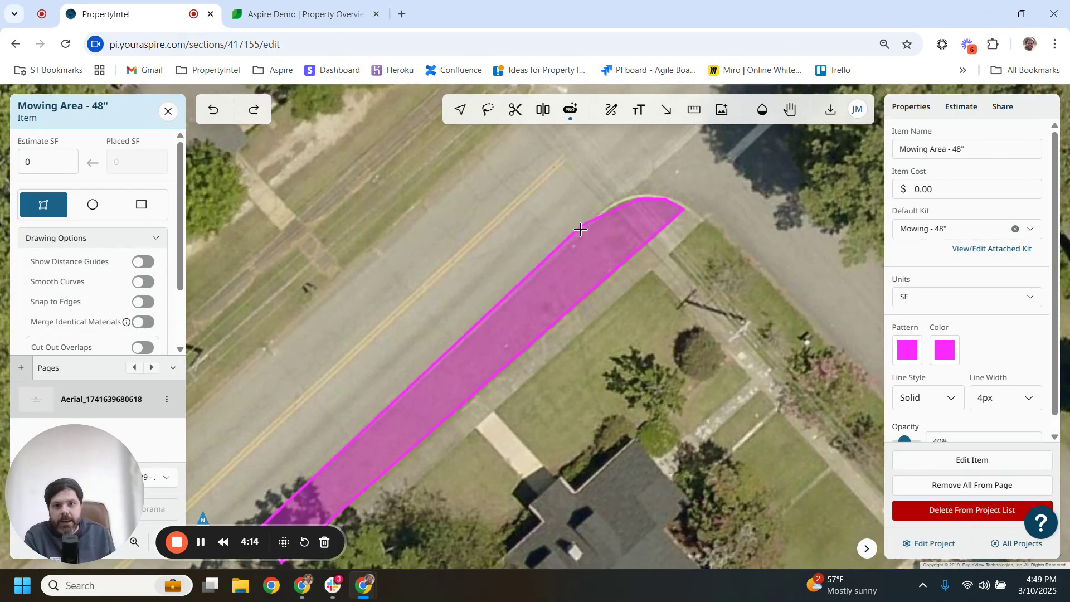
{"action": "double_click", "coordinate": [609, 208]}
Step: Draw a second mowing polygon over the side yard, bringing the total to 2062 SF
{"action": "scroll", "coordinate": [651, 265], "scroll_direction": "down", "scroll_amount": 2}
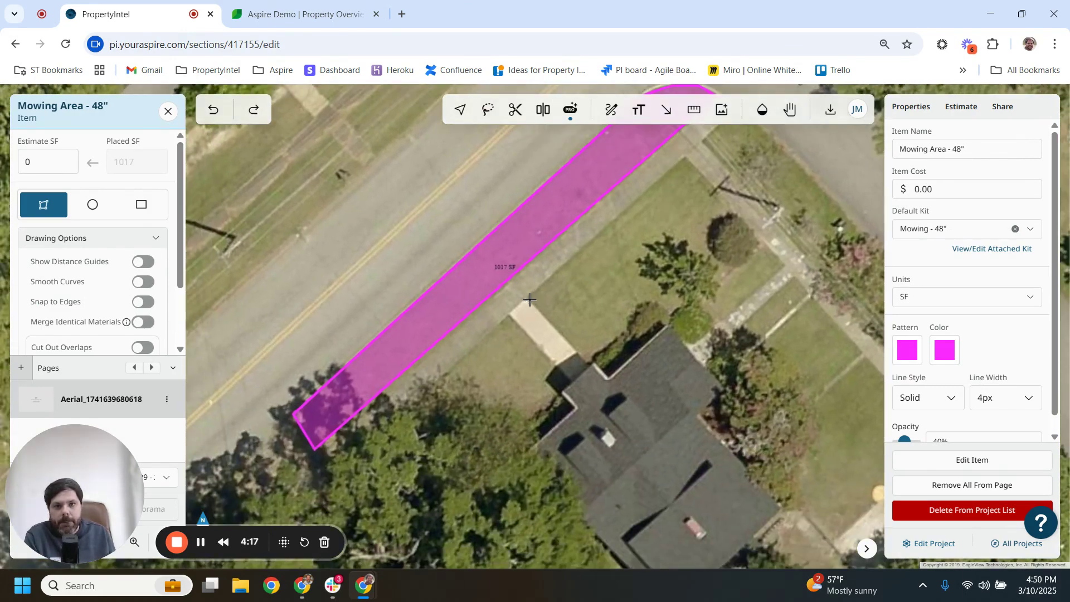
{"action": "left_click", "coordinate": [687, 156]}
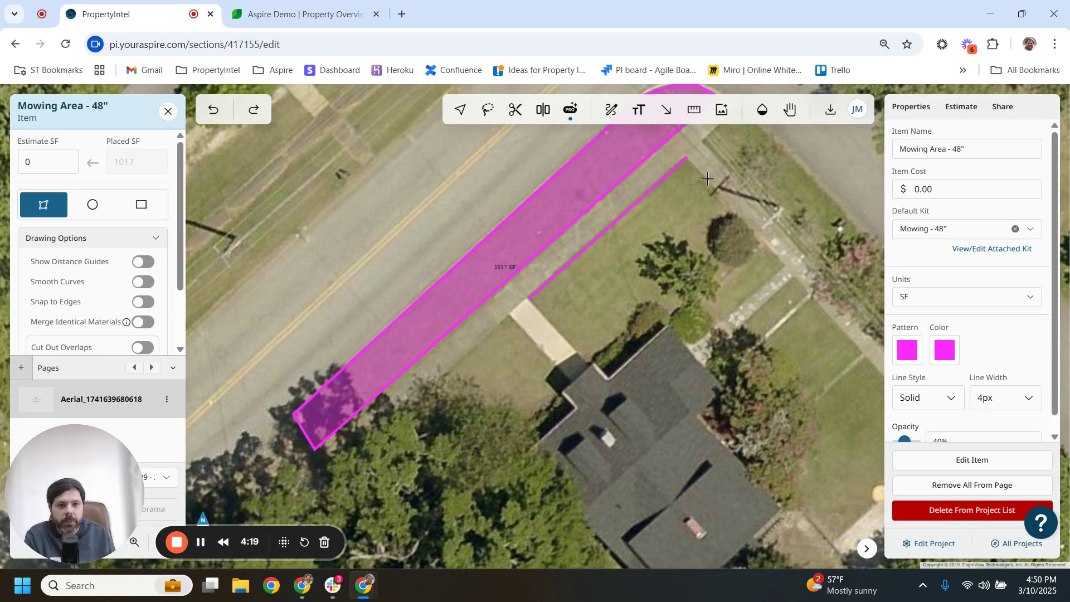
{"action": "left_click", "coordinate": [784, 265]}
{"action": "left_click", "coordinate": [717, 324]}
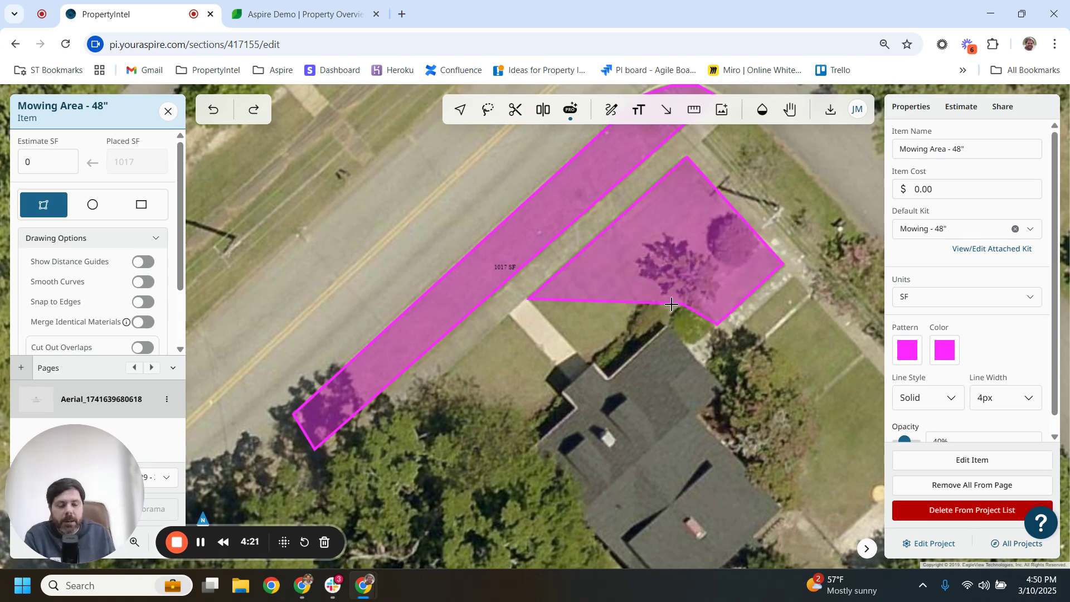
{"action": "left_click", "coordinate": [681, 304]}
{"action": "left_click", "coordinate": [648, 302]}
{"action": "double_click", "coordinate": [591, 363]}
{"action": "scroll", "coordinate": [633, 394], "scroll_direction": "down", "scroll_amount": 3}
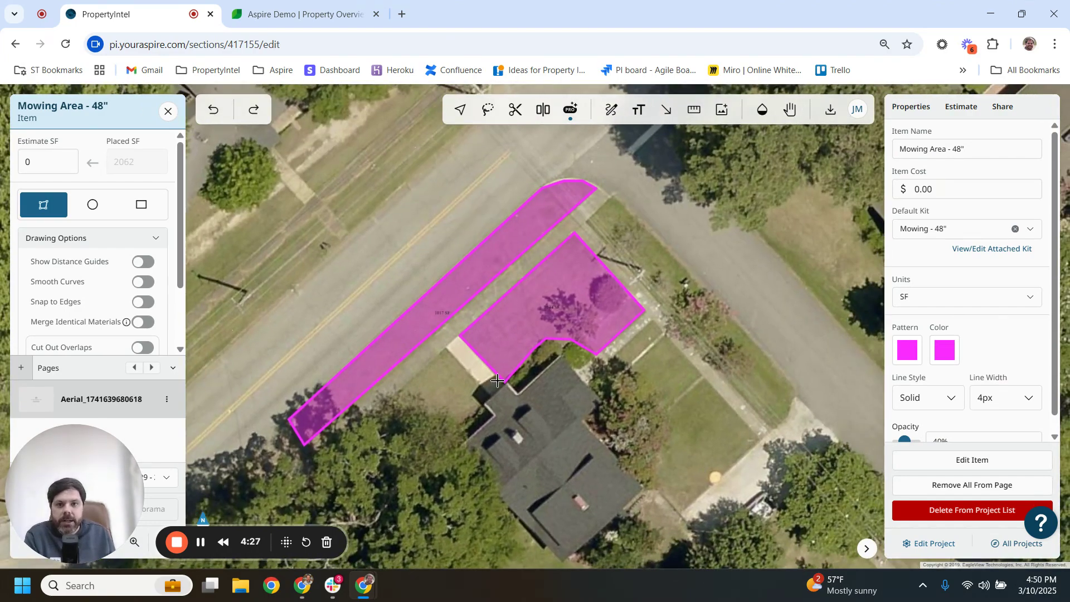
{"action": "scroll", "coordinate": [429, 389], "scroll_direction": "up", "scroll_amount": 3}
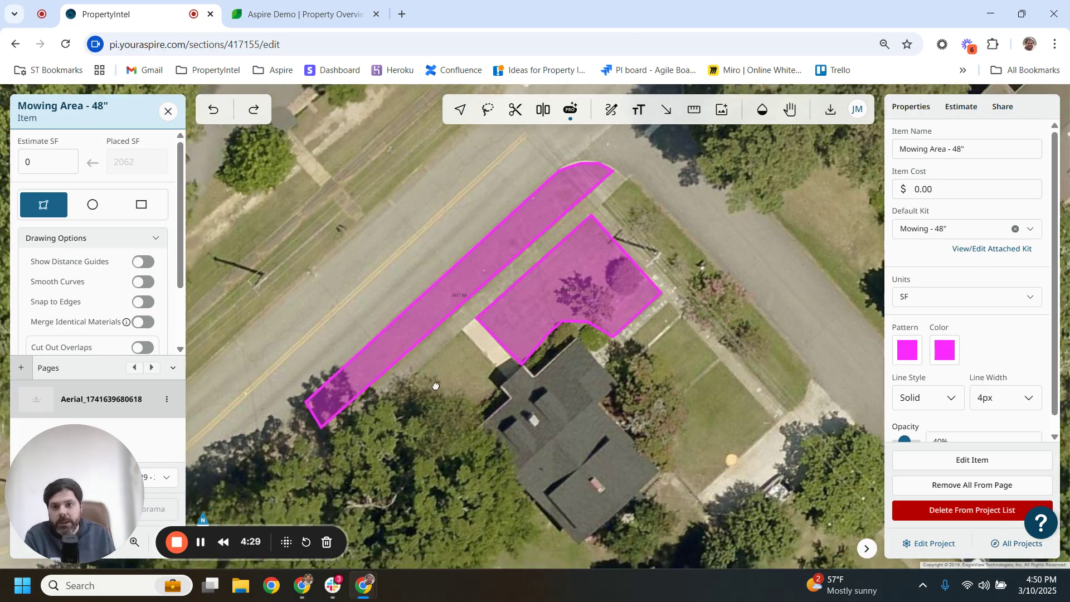
{"action": "scroll", "coordinate": [437, 383], "scroll_direction": "down", "scroll_amount": 1}
{"action": "left_click_drag", "start_coordinate": [436, 383], "coordinate": [413, 446]}
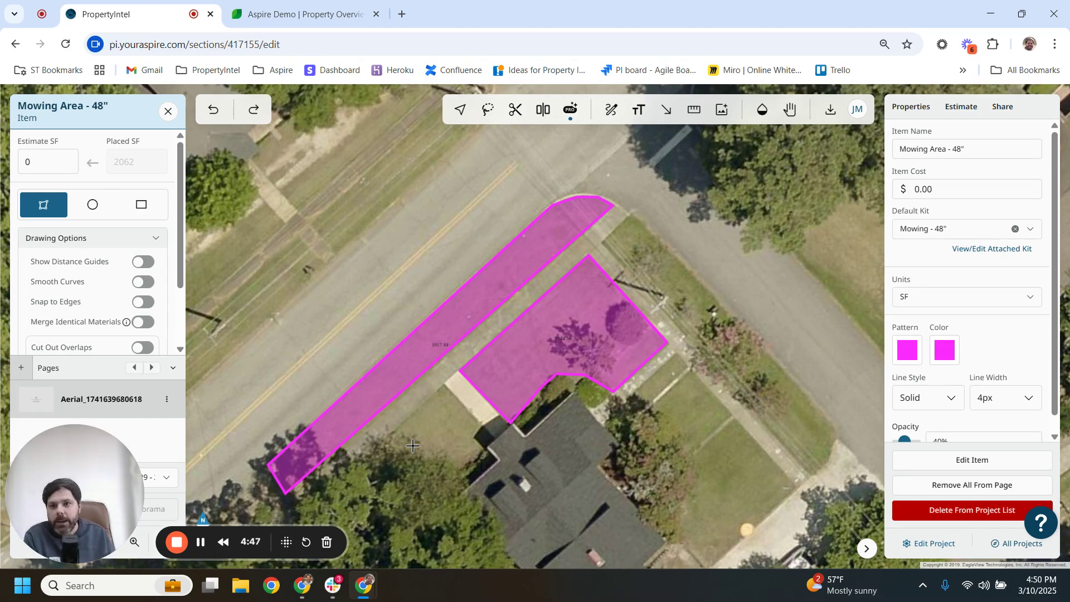
Step: Select Sidewalks, start its outline at the lower-left corner, and enable Snap to Edges
{"action": "left_click", "coordinate": [168, 111]}
{"action": "scroll", "coordinate": [78, 251], "scroll_direction": "down", "scroll_amount": 1}
{"action": "scroll", "coordinate": [76, 281], "scroll_direction": "down", "scroll_amount": 2}
{"action": "left_click", "coordinate": [100, 268]}
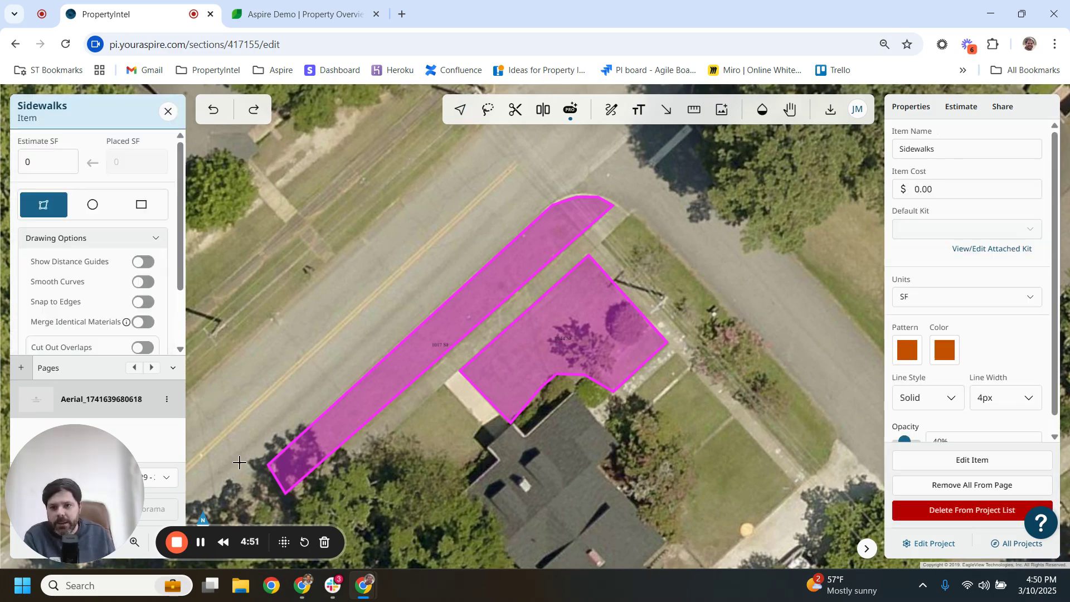
{"action": "left_click", "coordinate": [286, 494]}
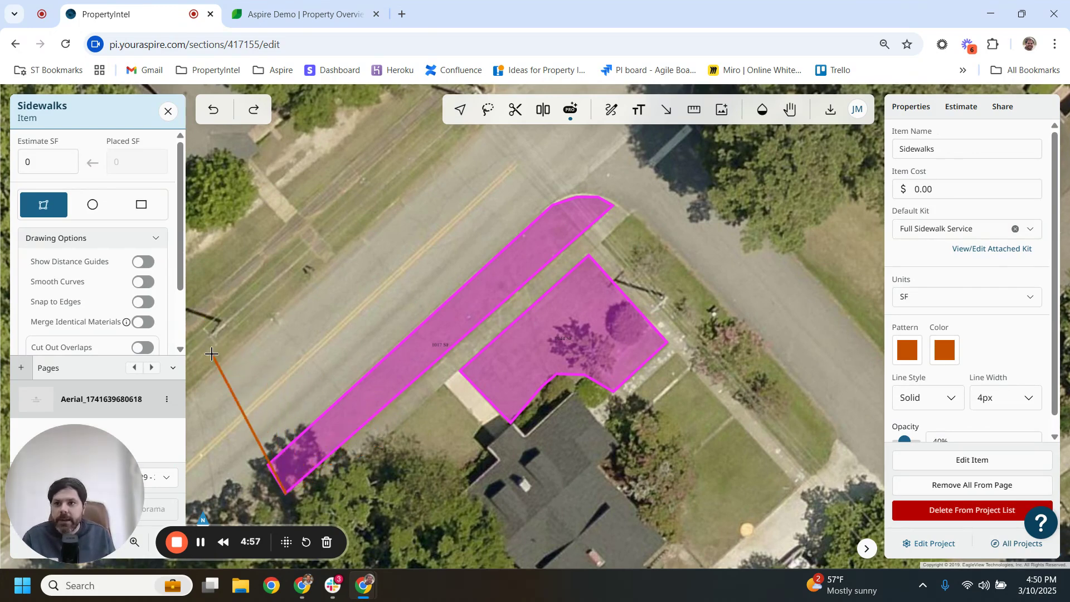
{"action": "left_click", "coordinate": [144, 302]}
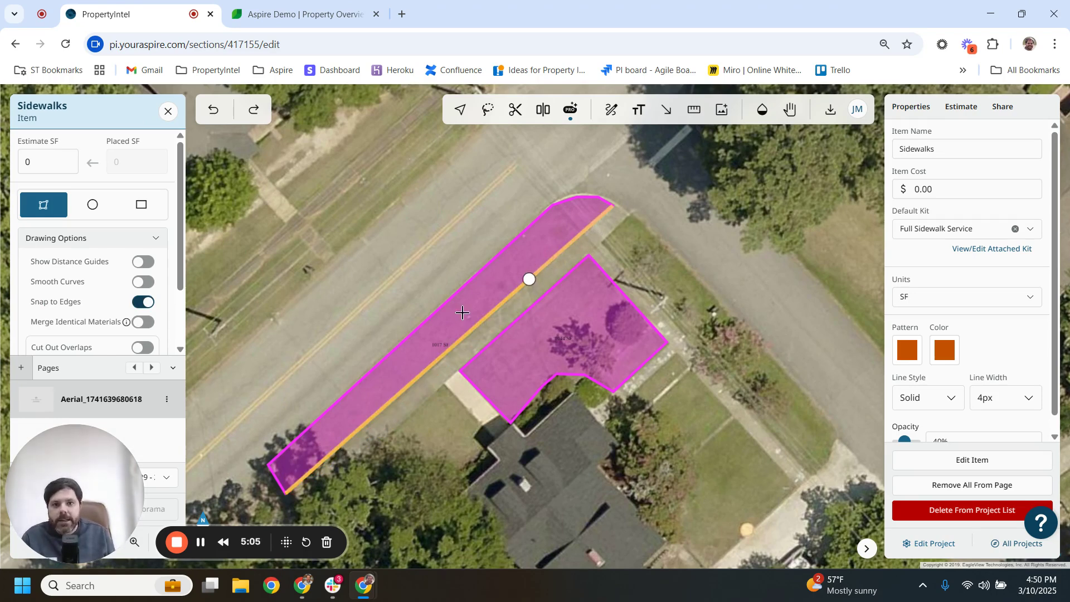
Step: Trace the street sidewalk and walkway to the house, closing a 744 SF polygon
{"action": "left_click", "coordinate": [612, 207]}
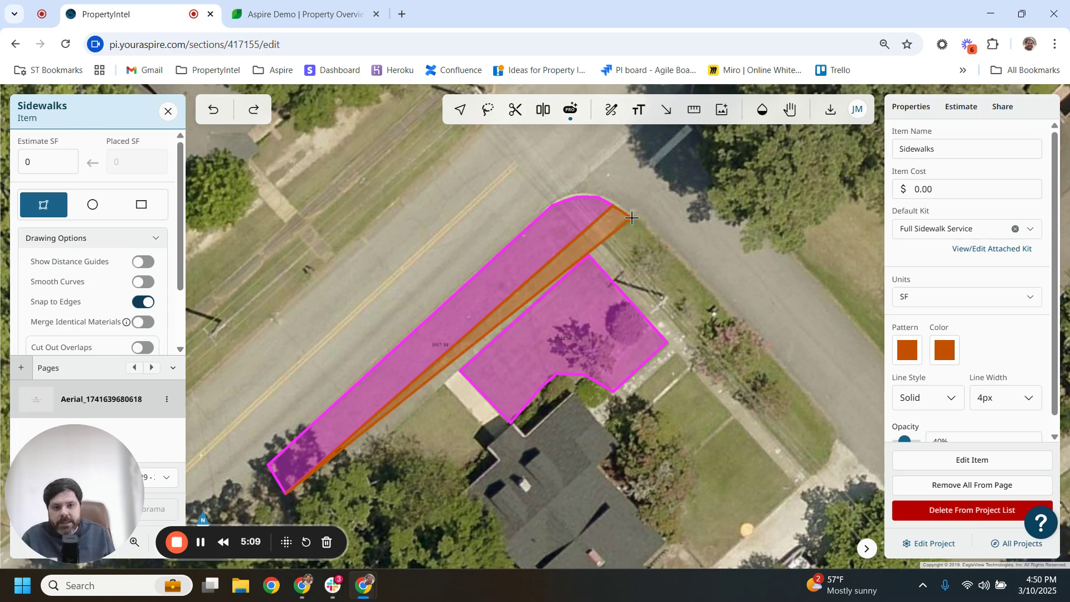
{"action": "left_click", "coordinate": [632, 217]}
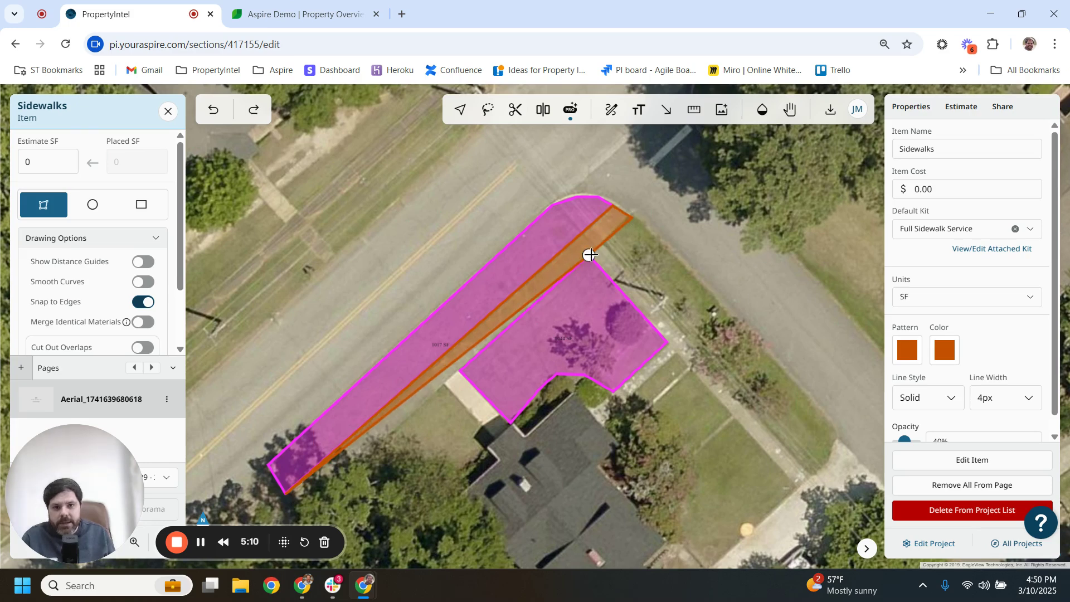
{"action": "left_click", "coordinate": [456, 370]}
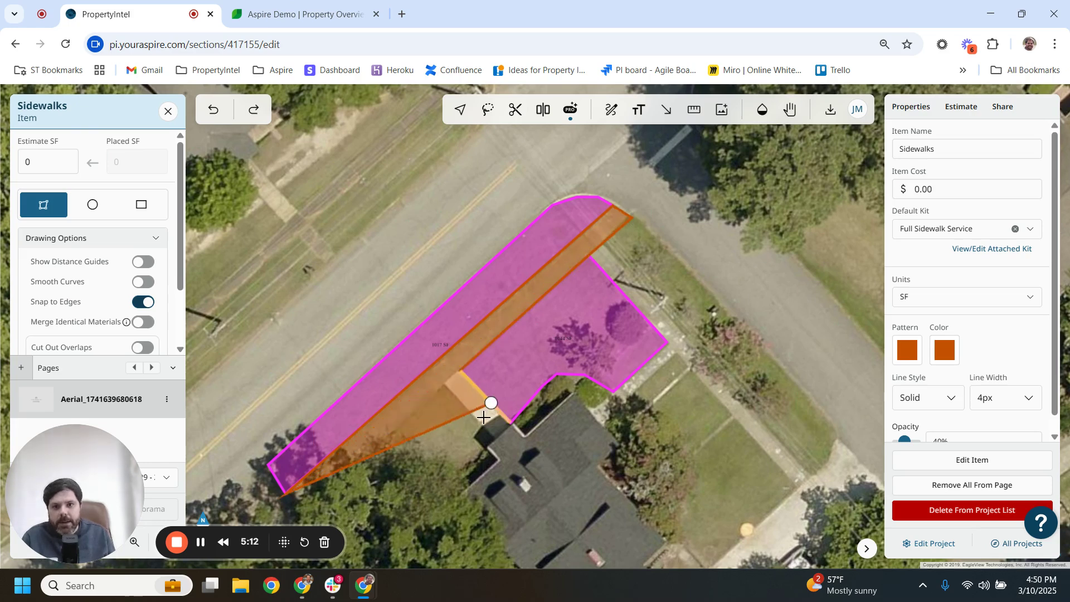
{"action": "left_click", "coordinate": [495, 442]}
{"action": "left_click", "coordinate": [446, 385]}
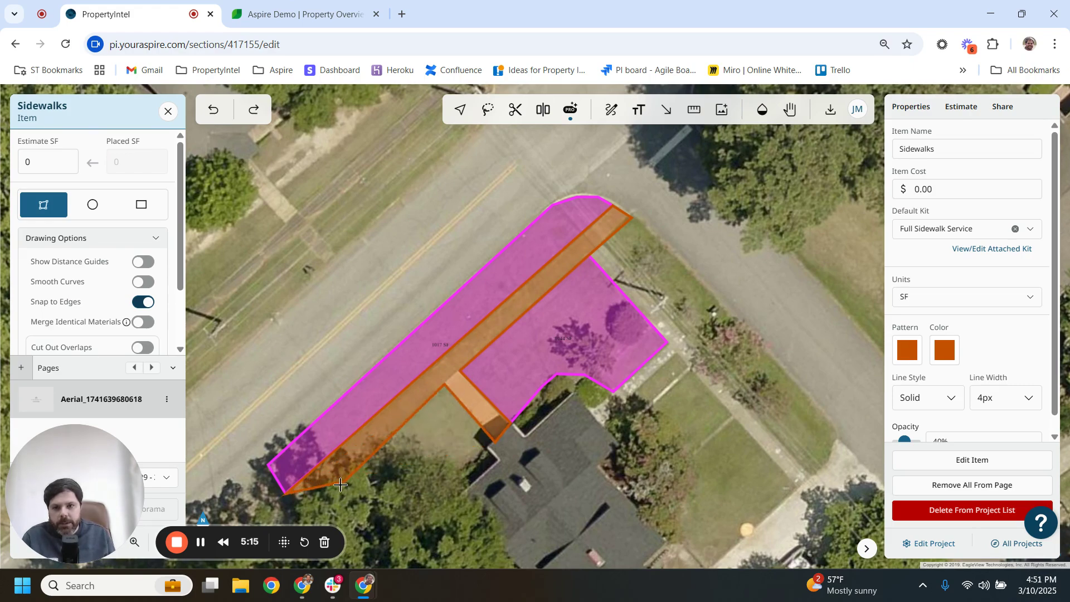
{"action": "left_click", "coordinate": [286, 493]}
{"action": "scroll", "coordinate": [381, 462], "scroll_direction": "up", "scroll_amount": 1}
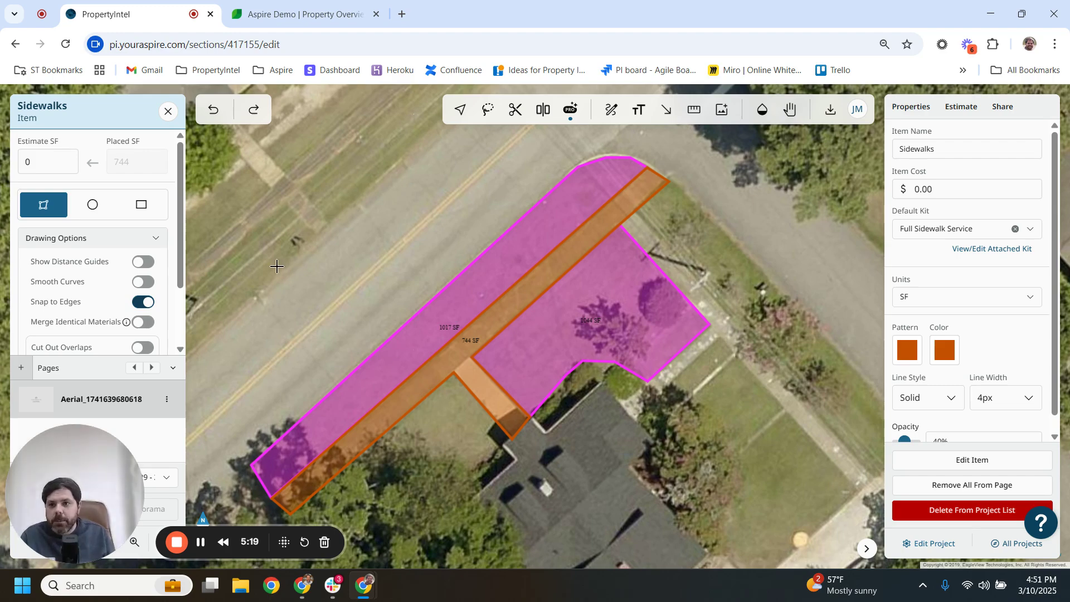
{"action": "left_click", "coordinate": [168, 111]}
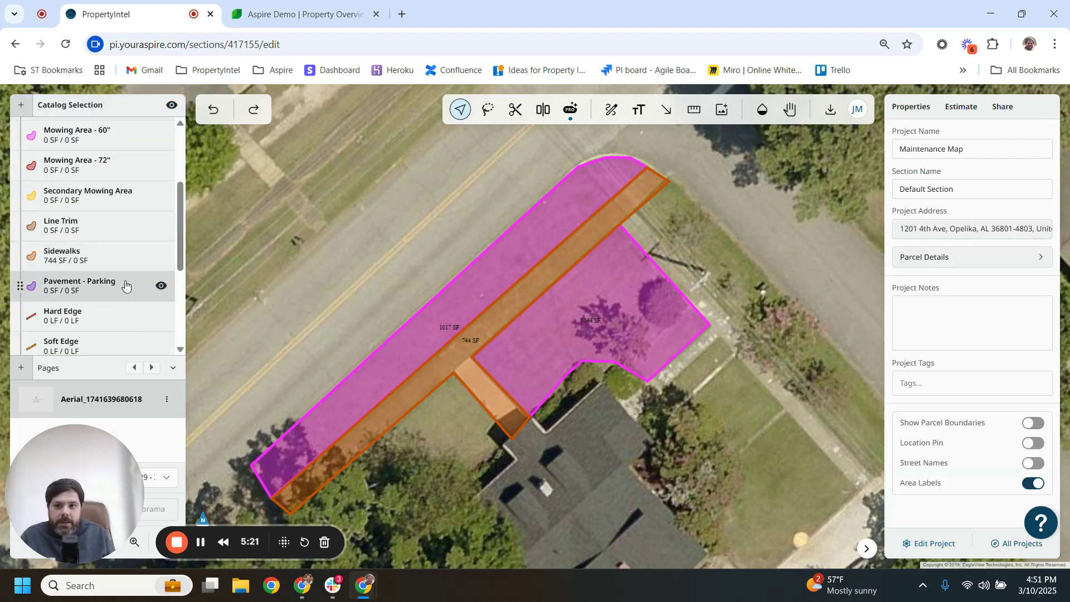
Step: Reopen the Sidewalks item showing 744 SF and its Full Sidewalk Service kit
{"action": "scroll", "coordinate": [120, 279], "scroll_direction": "down", "scroll_amount": 1}
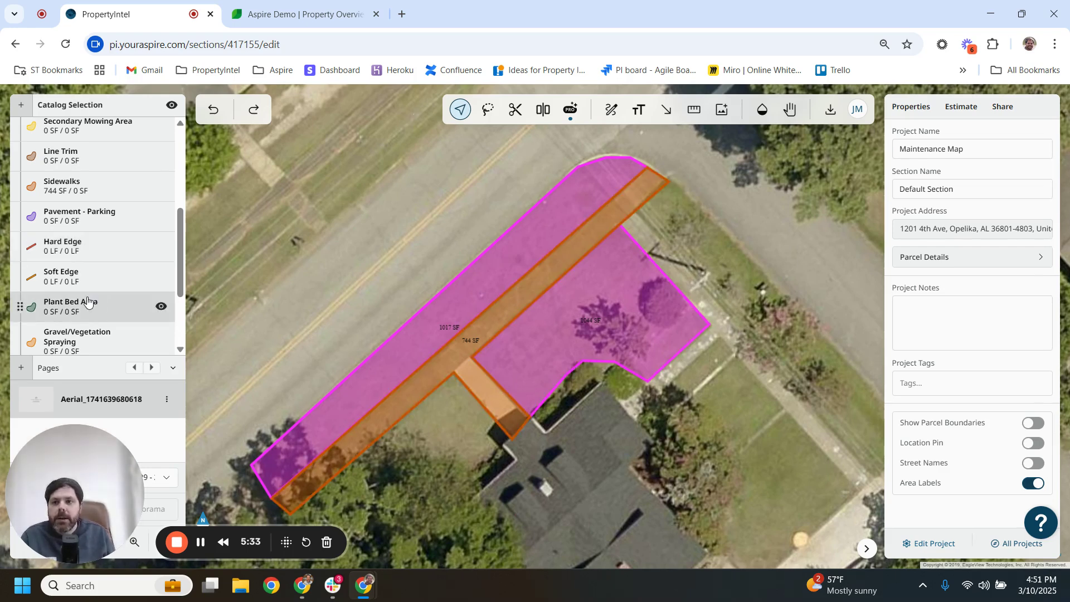
{"action": "scroll", "coordinate": [87, 301], "scroll_direction": "up", "scroll_amount": 3}
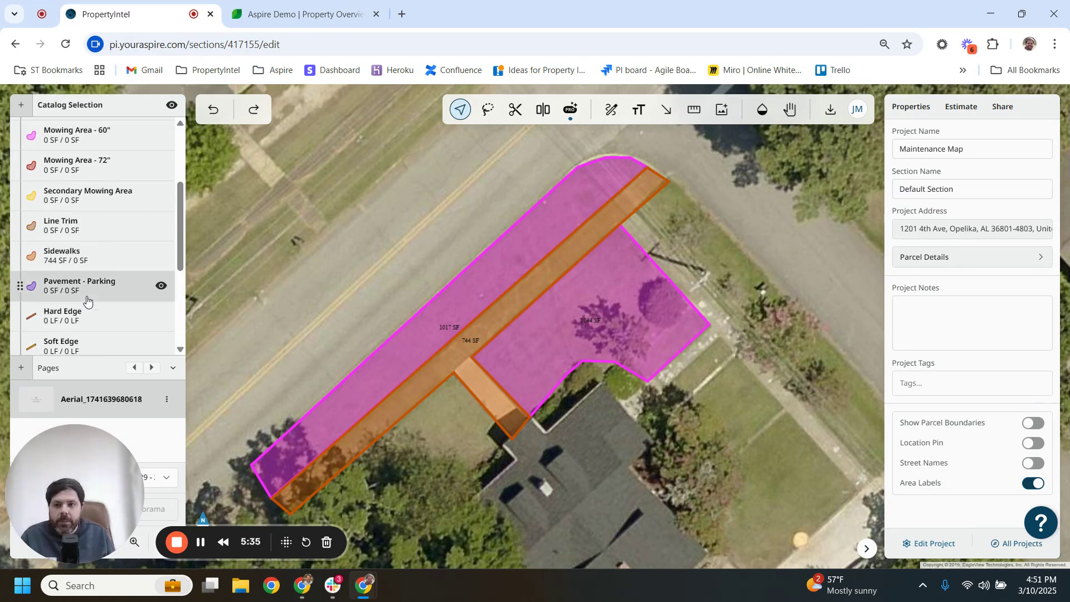
{"action": "left_click", "coordinate": [107, 262]}
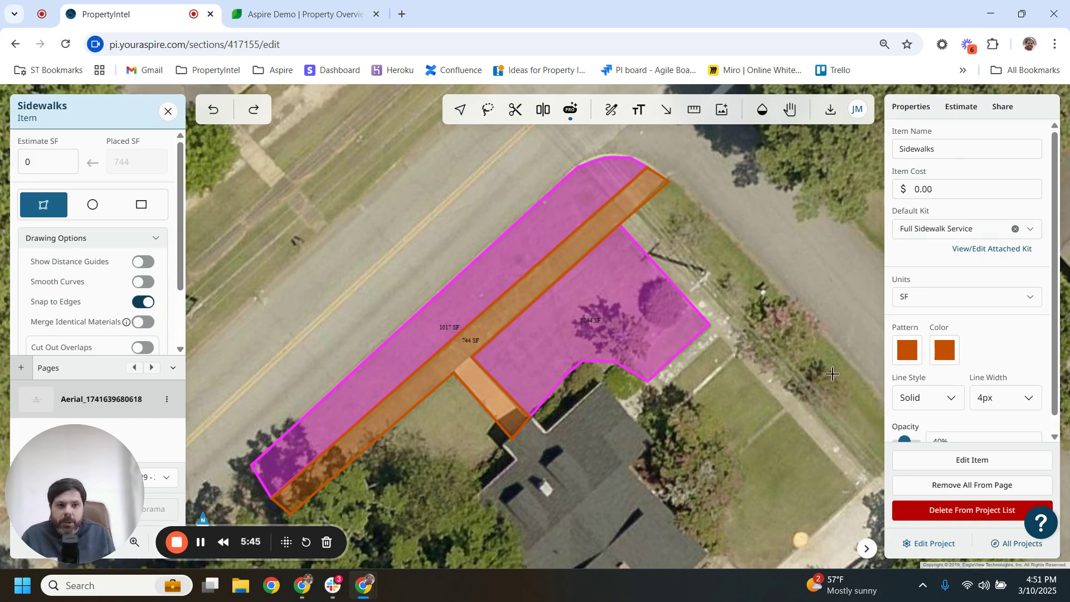
Step: Add Hard Edge to the Sidewalks item as a material calculated from its perimeter
{"action": "left_click", "coordinate": [970, 467]}
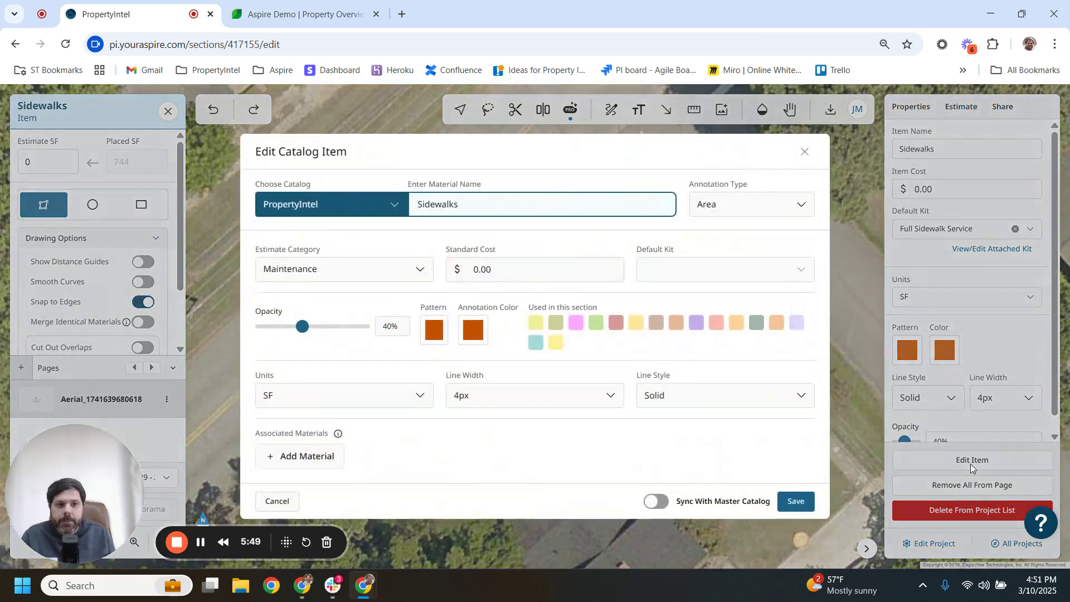
{"action": "left_click", "coordinate": [322, 460]}
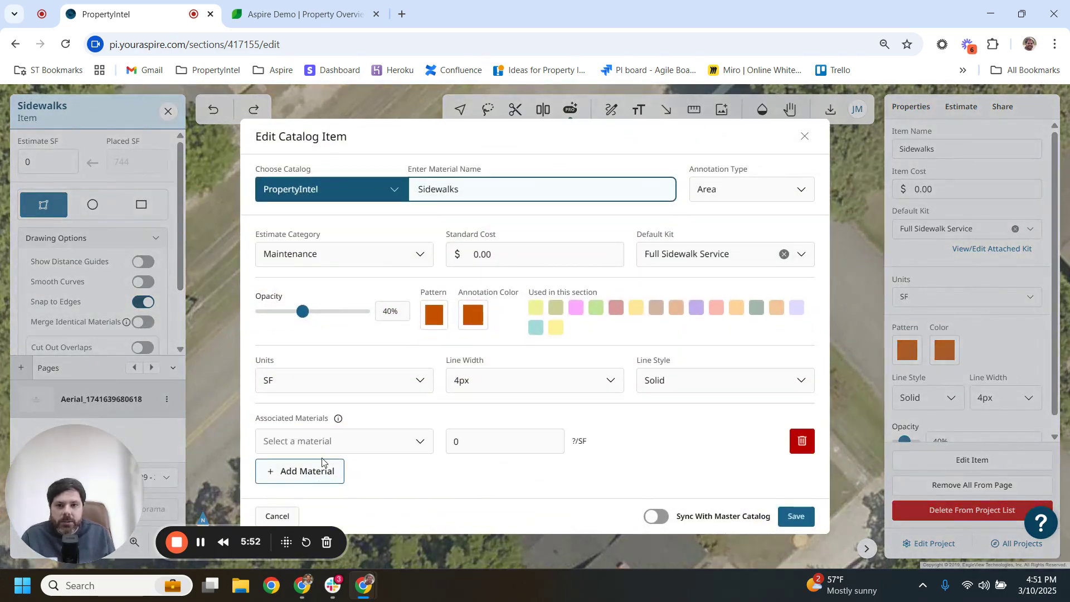
{"action": "left_click", "coordinate": [413, 444]}
{"action": "left_click", "coordinate": [361, 392]}
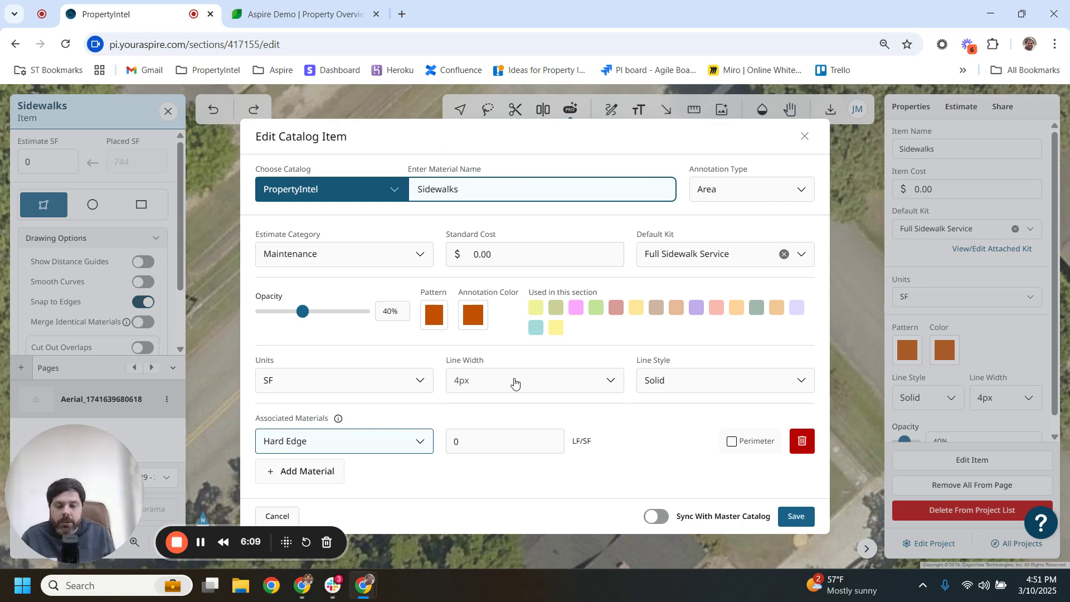
{"action": "left_click", "coordinate": [731, 442]}
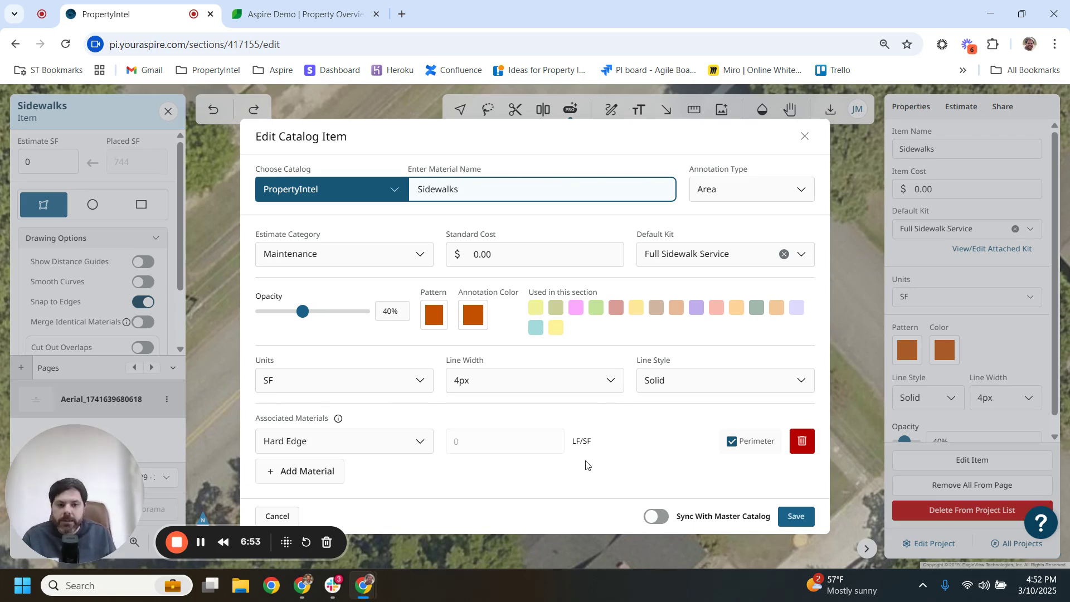
Step: Save the Sidewalks item and confirm Hard Edge now reads 275.58 LF in the catalog
{"action": "left_click", "coordinate": [800, 521]}
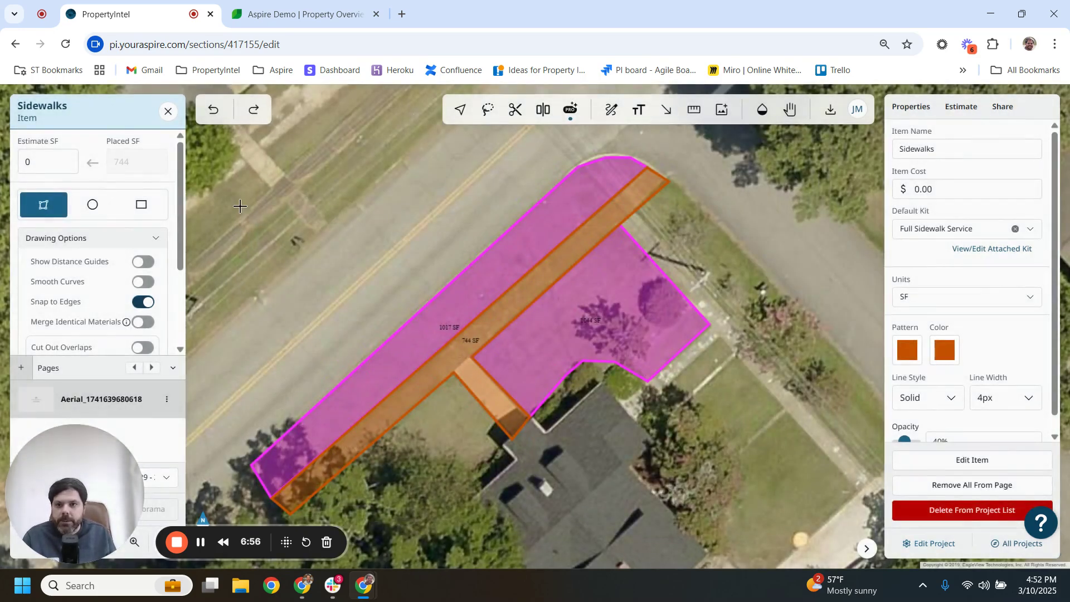
{"action": "left_click", "coordinate": [167, 111]}
{"action": "scroll", "coordinate": [75, 321], "scroll_direction": "down", "scroll_amount": 1}
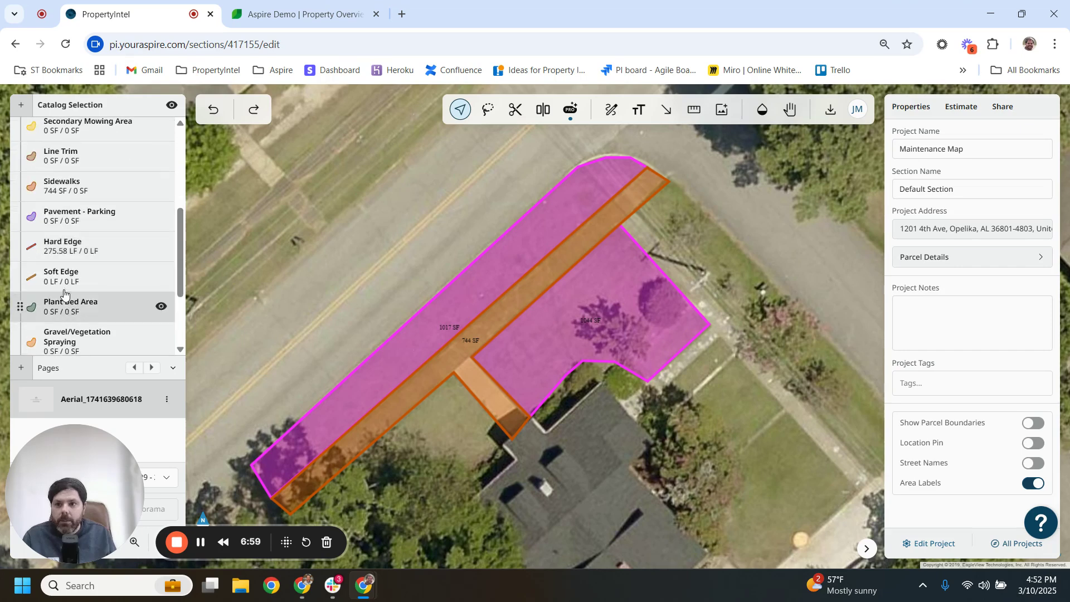
{"action": "left_click", "coordinate": [63, 255]}
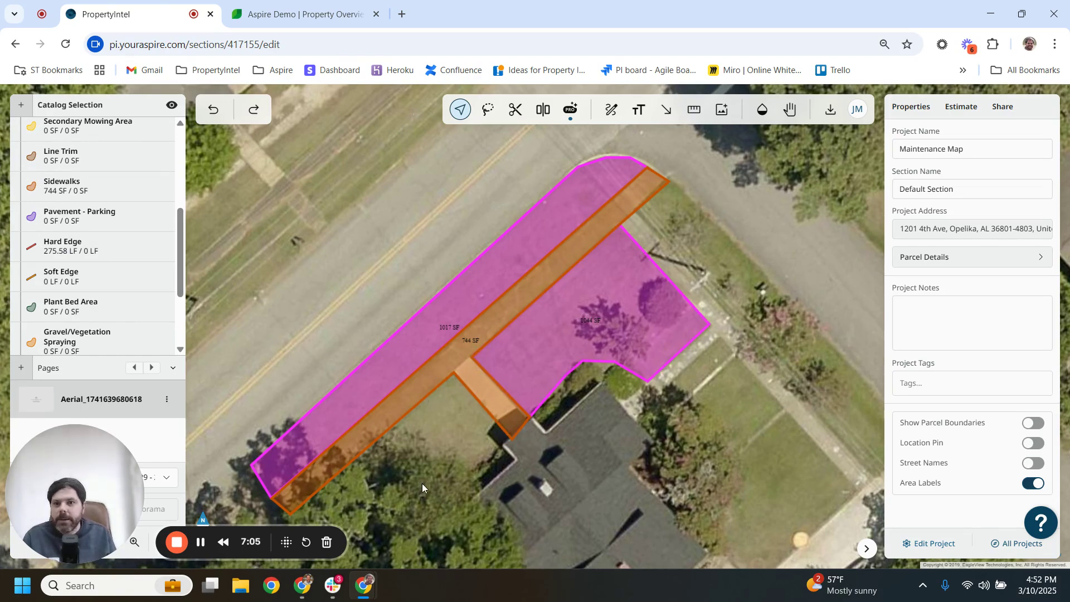
{"action": "scroll", "coordinate": [421, 486], "scroll_direction": "down", "scroll_amount": 2}
{"action": "scroll", "coordinate": [462, 478], "scroll_direction": "up", "scroll_amount": 2}
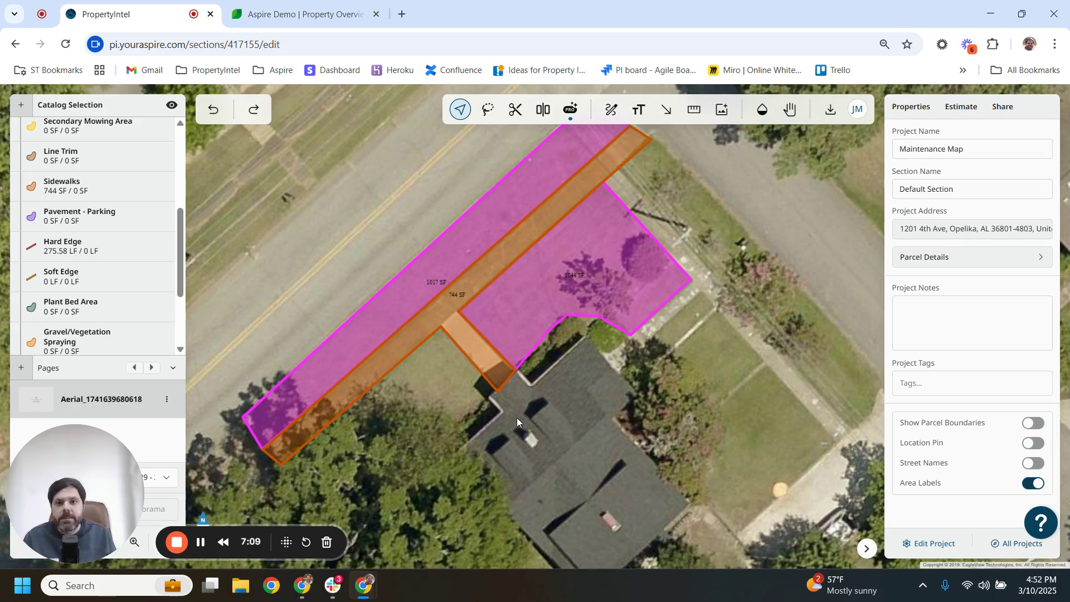
{"action": "scroll", "coordinate": [519, 420], "scroll_direction": "down", "scroll_amount": 2}
{"action": "scroll", "coordinate": [563, 456], "scroll_direction": "up", "scroll_amount": 2}
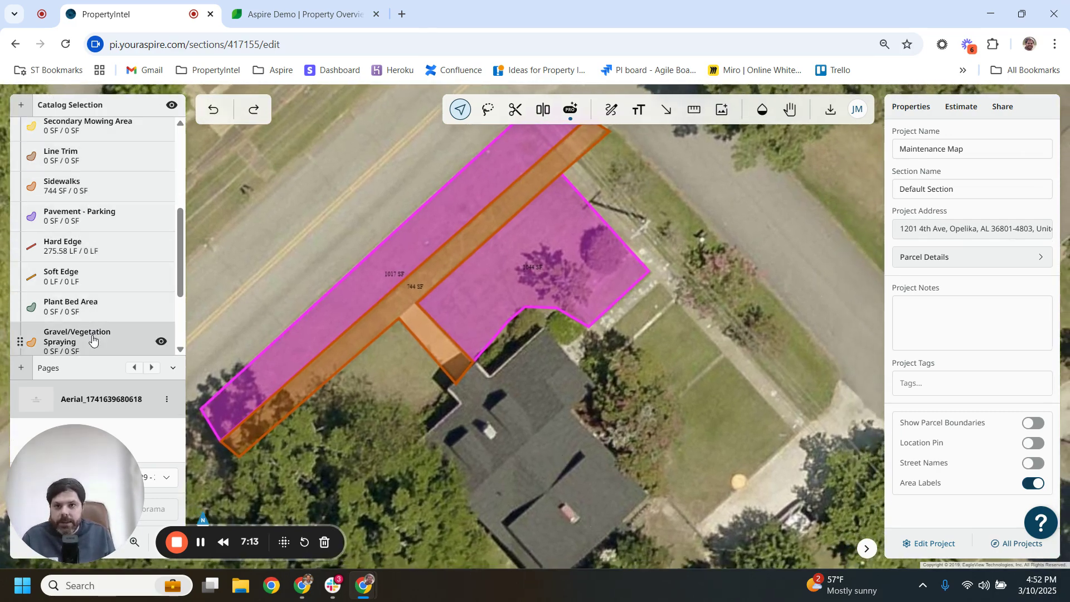
{"action": "left_click_drag", "start_coordinate": [500, 418], "coordinate": [477, 453]}
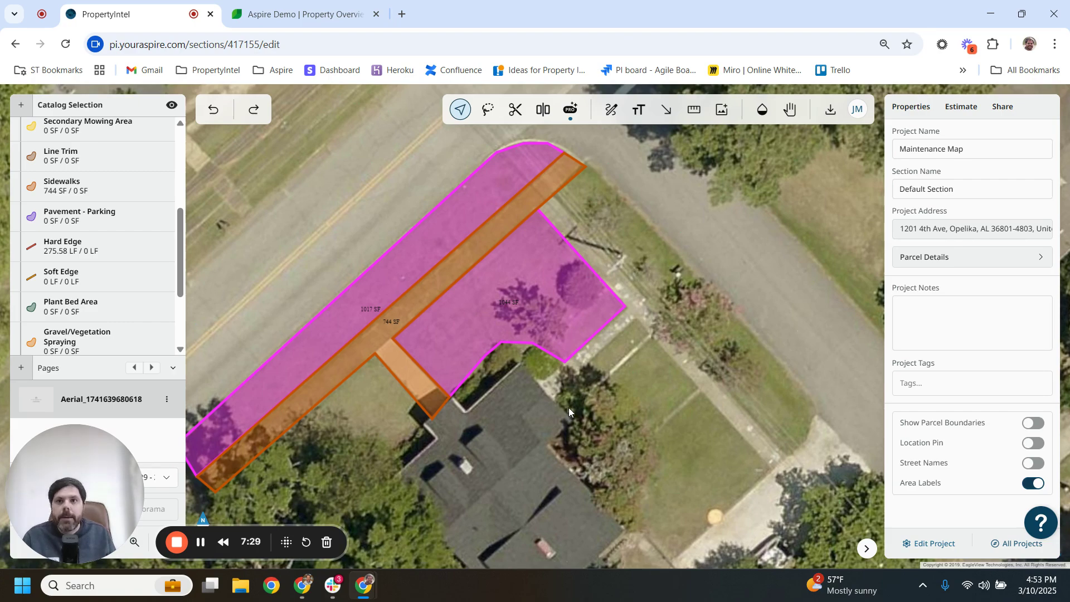
Step: In Aspire, open the property's Takeoffs from the overview's ... menu
{"action": "left_click", "coordinate": [287, 17]}
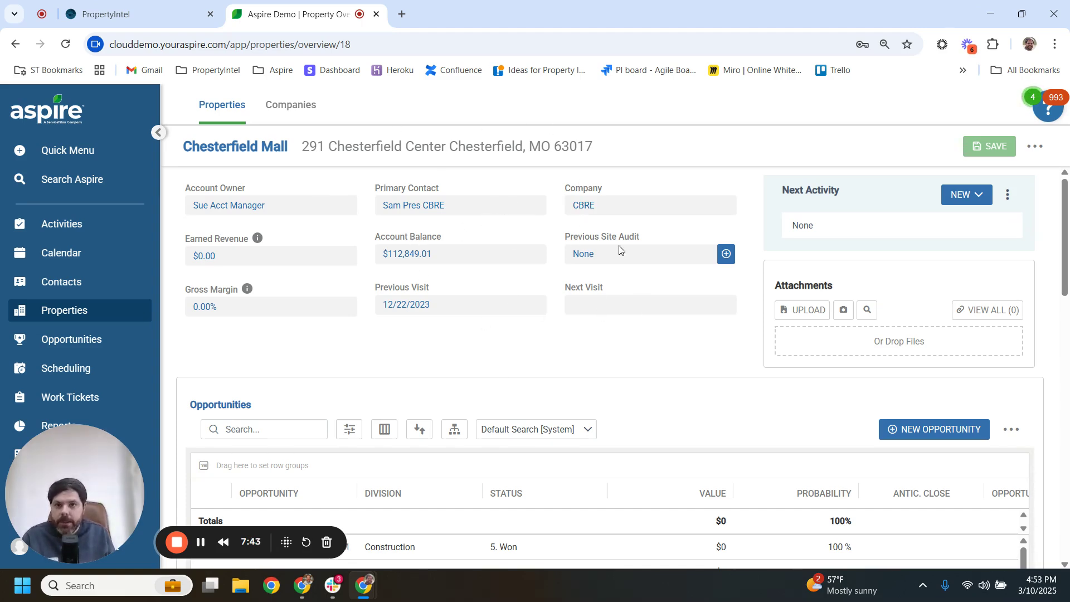
{"action": "left_click", "coordinate": [1034, 149]}
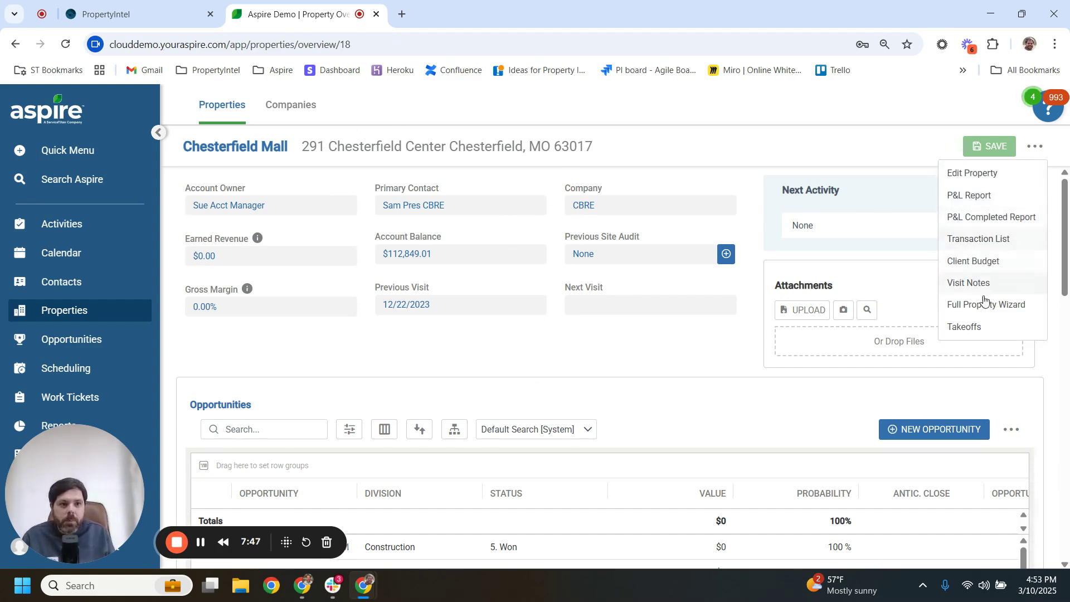
{"action": "left_click", "coordinate": [983, 332]}
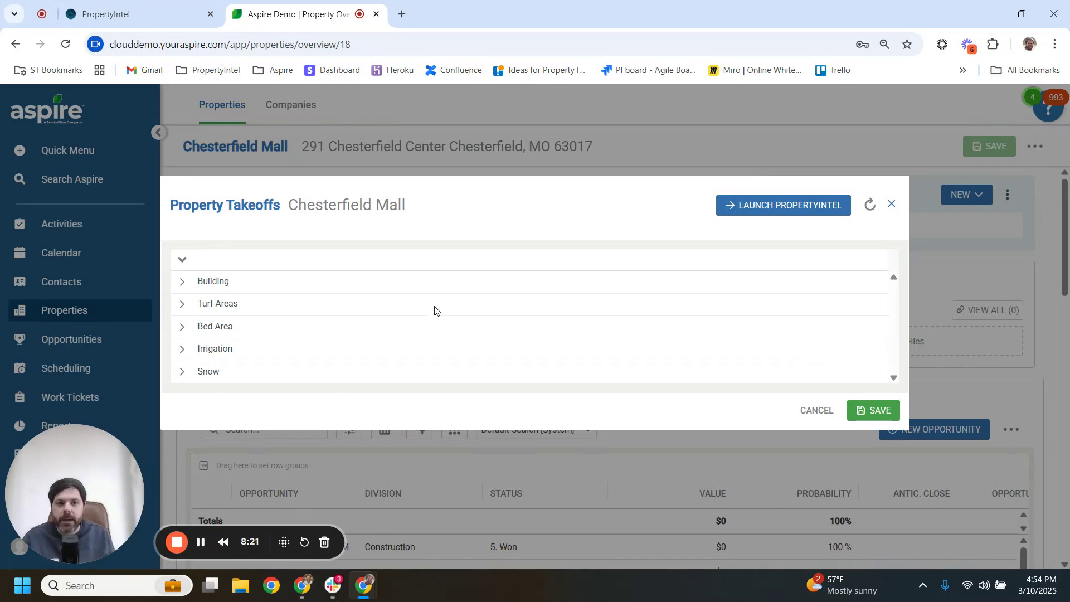
Step: Switch back to PropertyIntel to view the Maintenance Map with mowing areas and sidewalks
{"action": "left_click", "coordinate": [166, 17]}
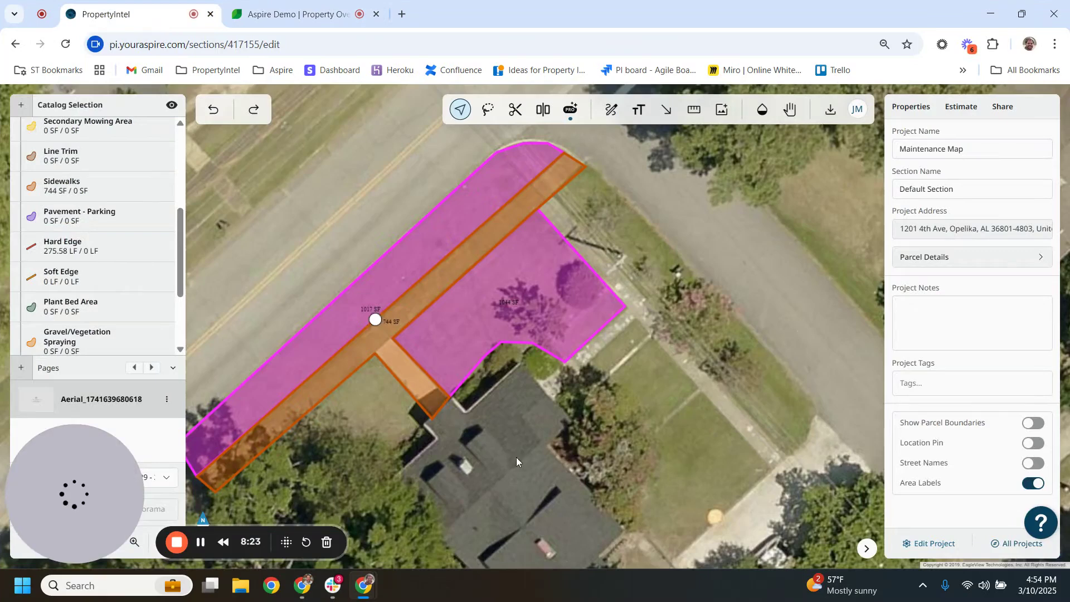